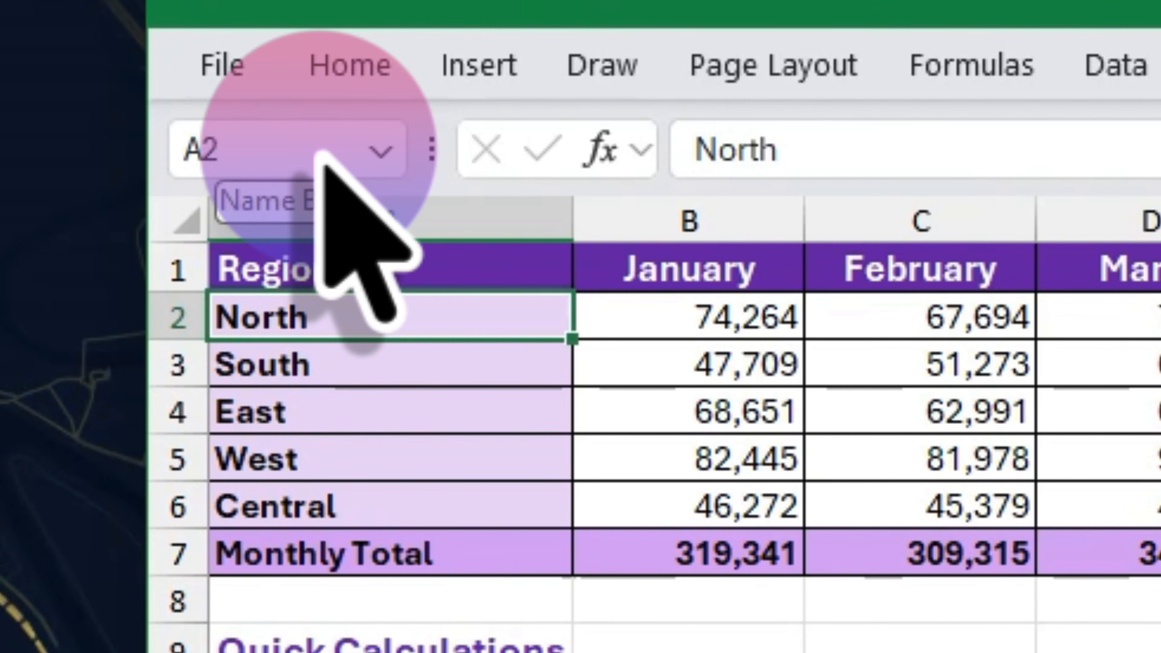
# Step: Name cell A2 as North
pyautogui.click(322, 154)
pyautogui.write('North')
pyautogui.press('Return')
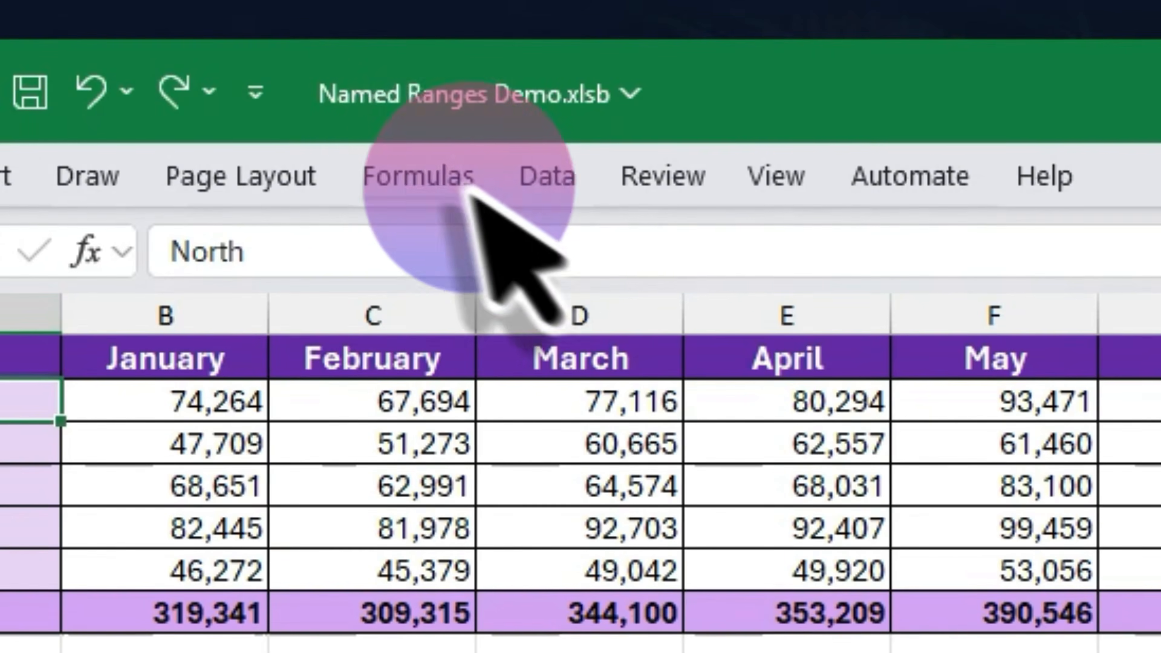
pyautogui.click(252, 50)
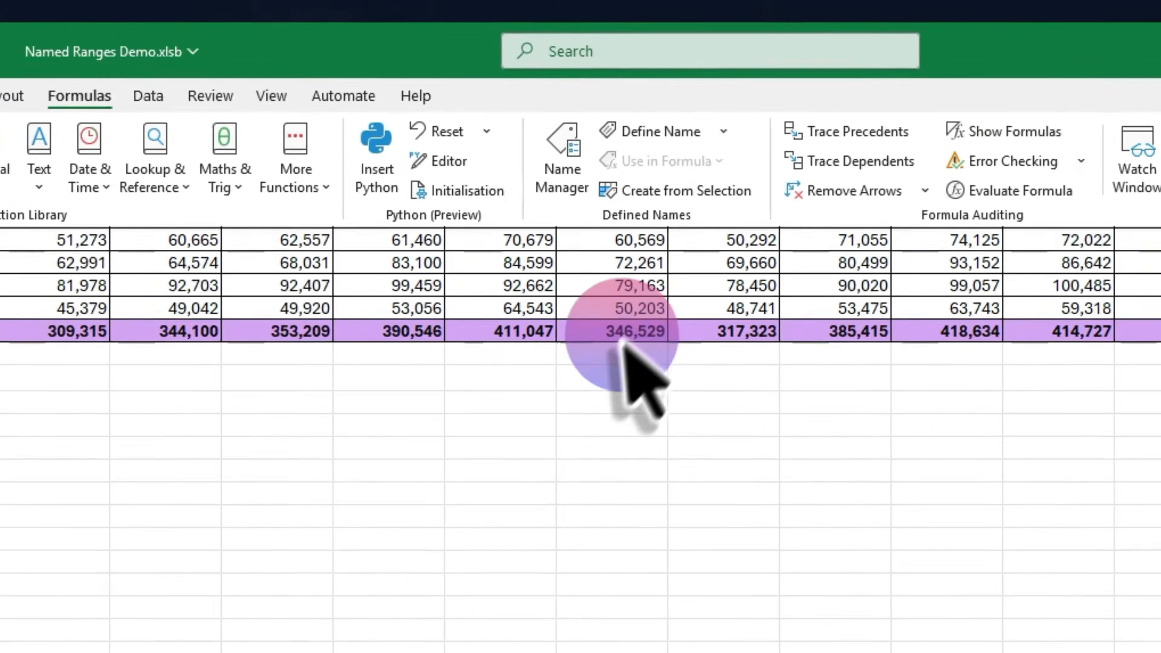
pyautogui.click(636, 245)
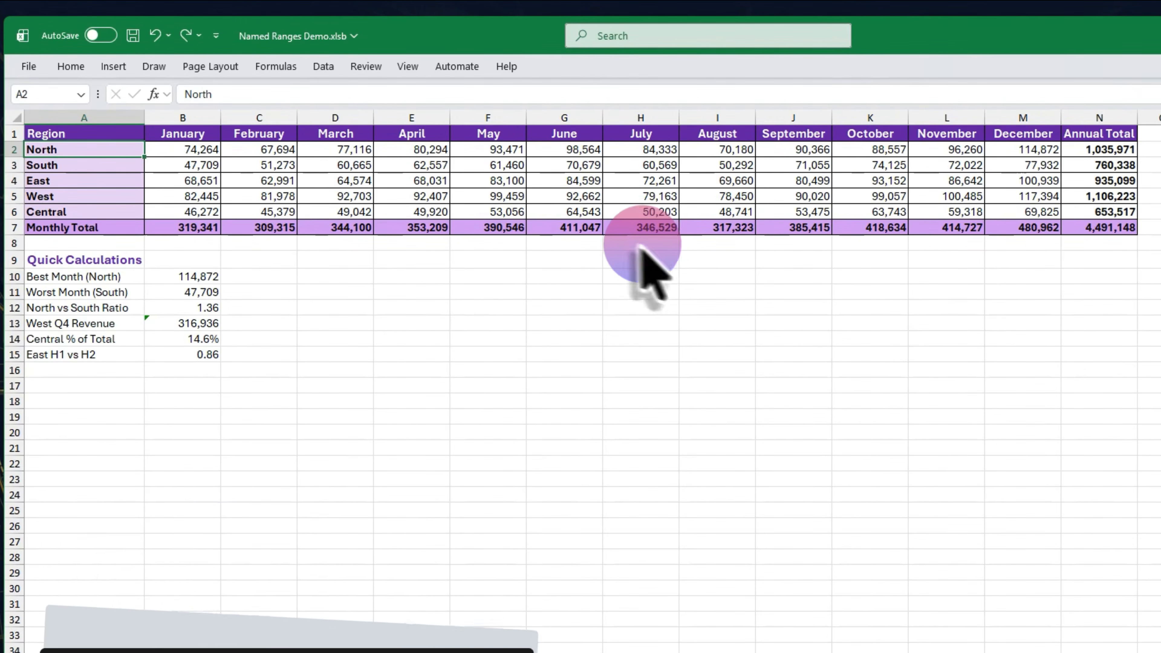
# Step: Create named ranges for the regional sales data in A1:M6 from its top row and left column labels
pyautogui.click(97, 134)
pyautogui.moveTo(97, 134); pyautogui.dragTo(982, 223)
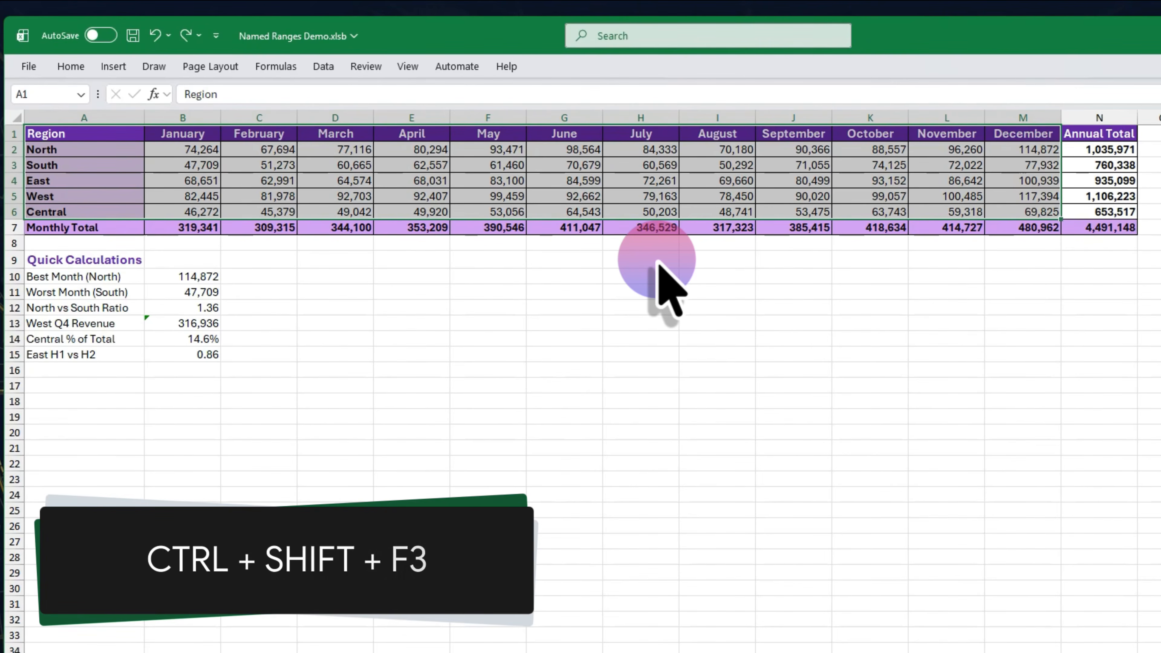
pyautogui.hotkey('ctrl', 'shift', 'F3')
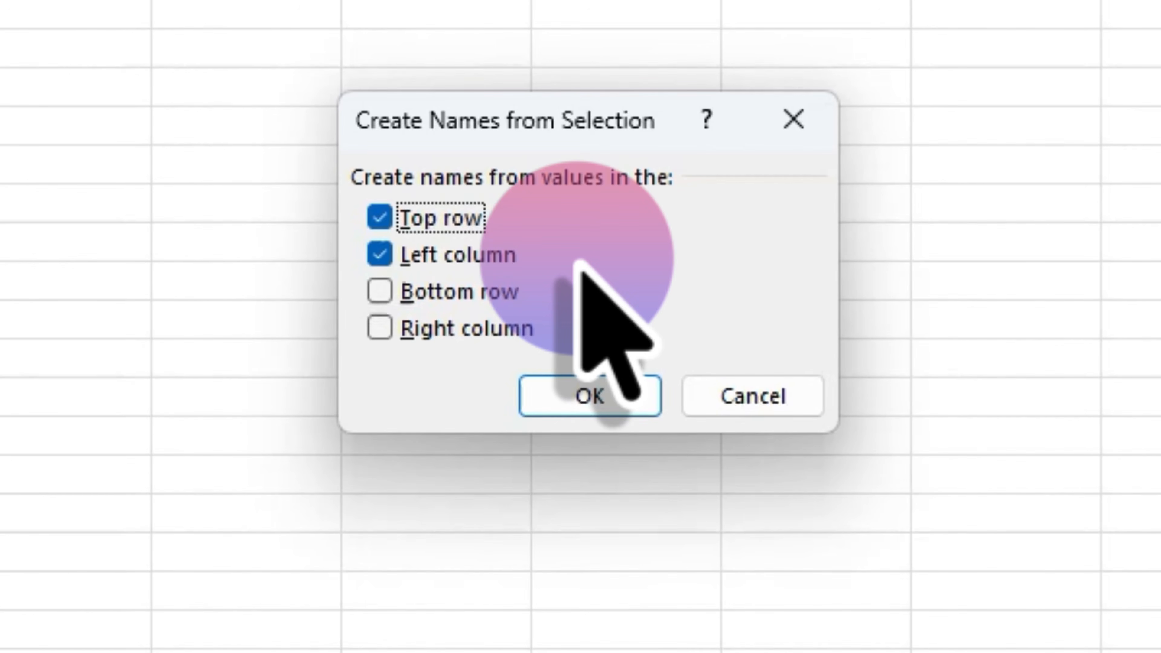
pyautogui.click(590, 395)
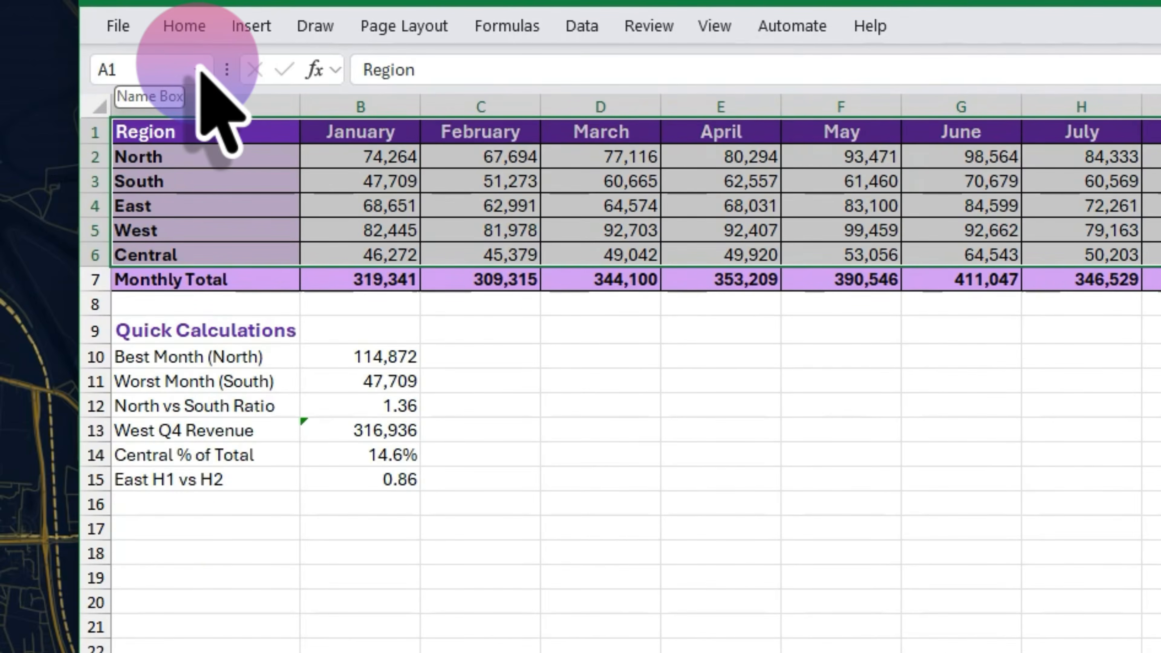
# Step: Browse the workbook's defined names and jump to the North range to check the cells it covers
pyautogui.click(200, 69)
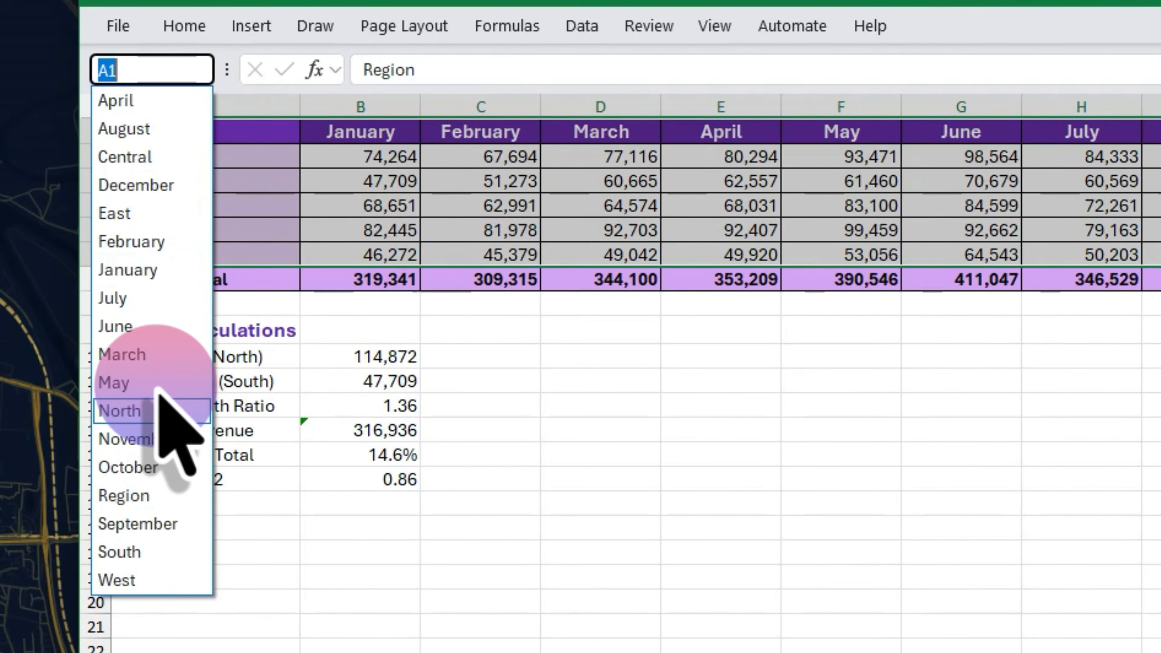
pyautogui.press('Up')
pyautogui.press('Up')
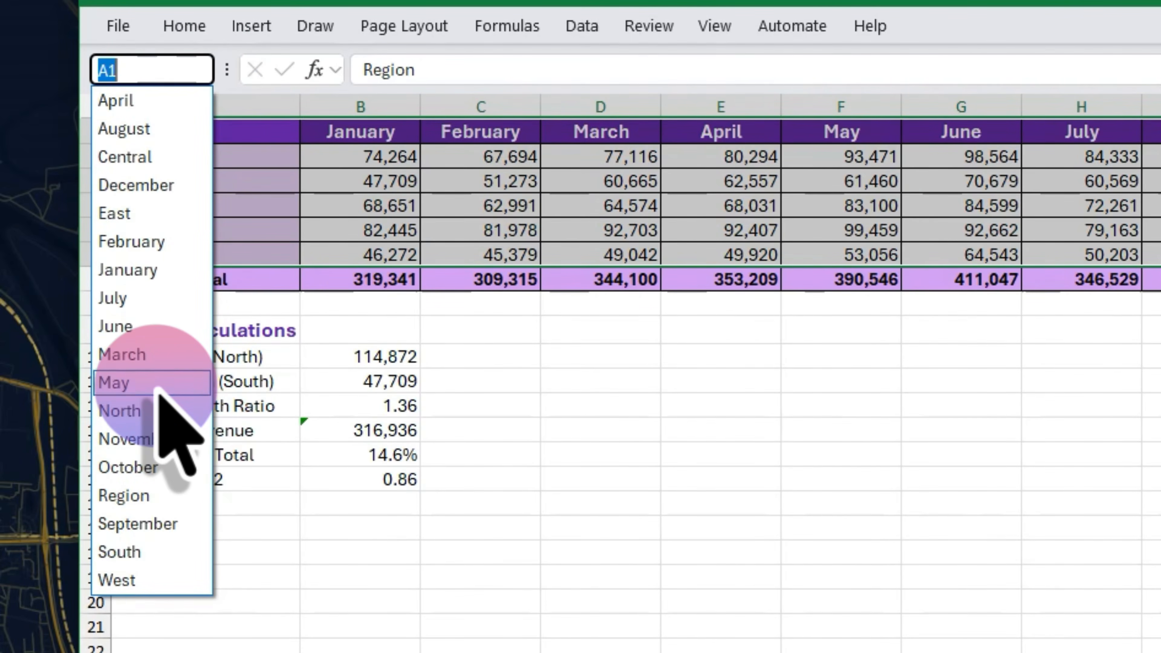
pyautogui.press('Up')
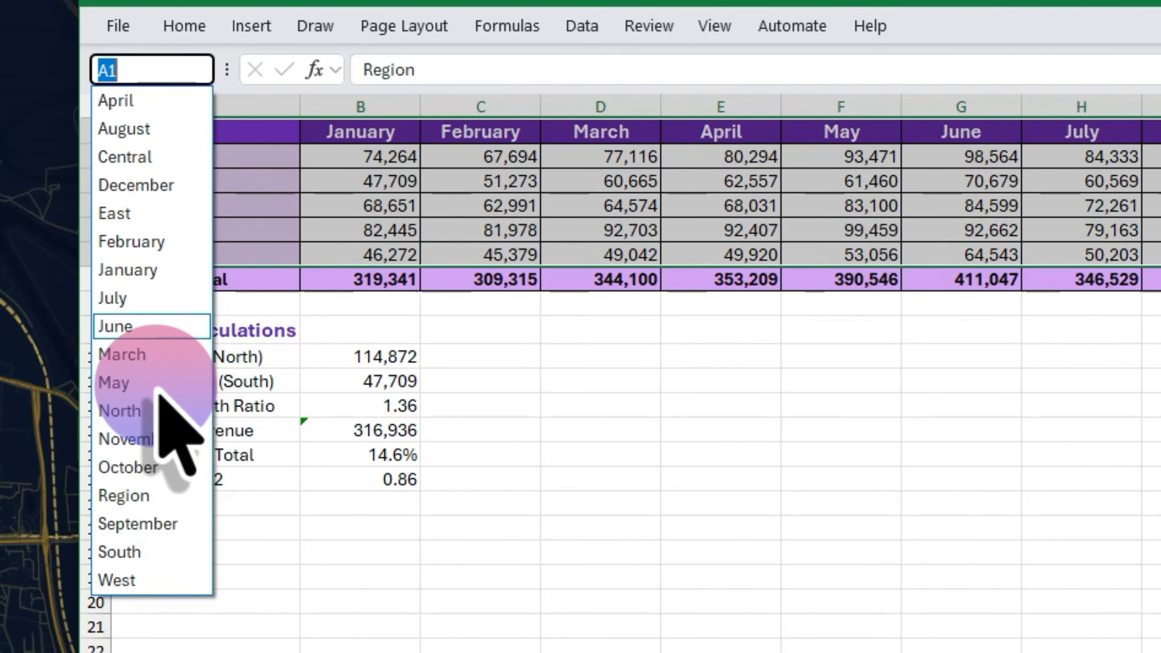
pyautogui.press('Down')
pyautogui.press('Down')
pyautogui.press('Down')
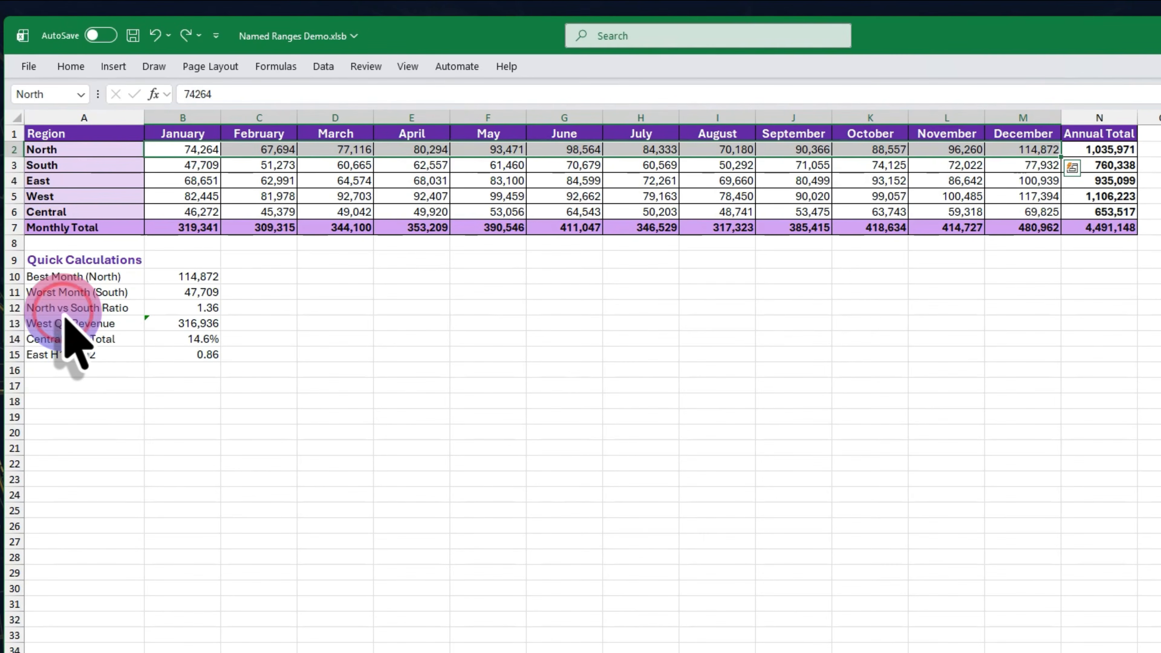
# Step: Jump to the March named range to check its cells and deselect it
pyautogui.click(99, 90)
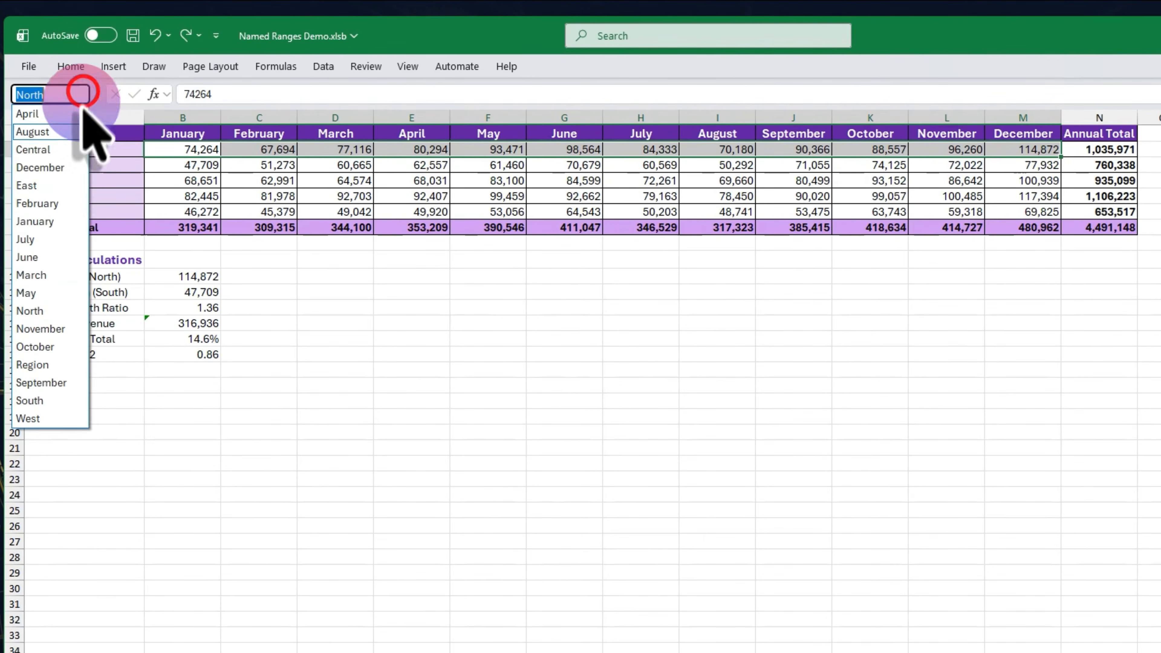
pyautogui.click(52, 276)
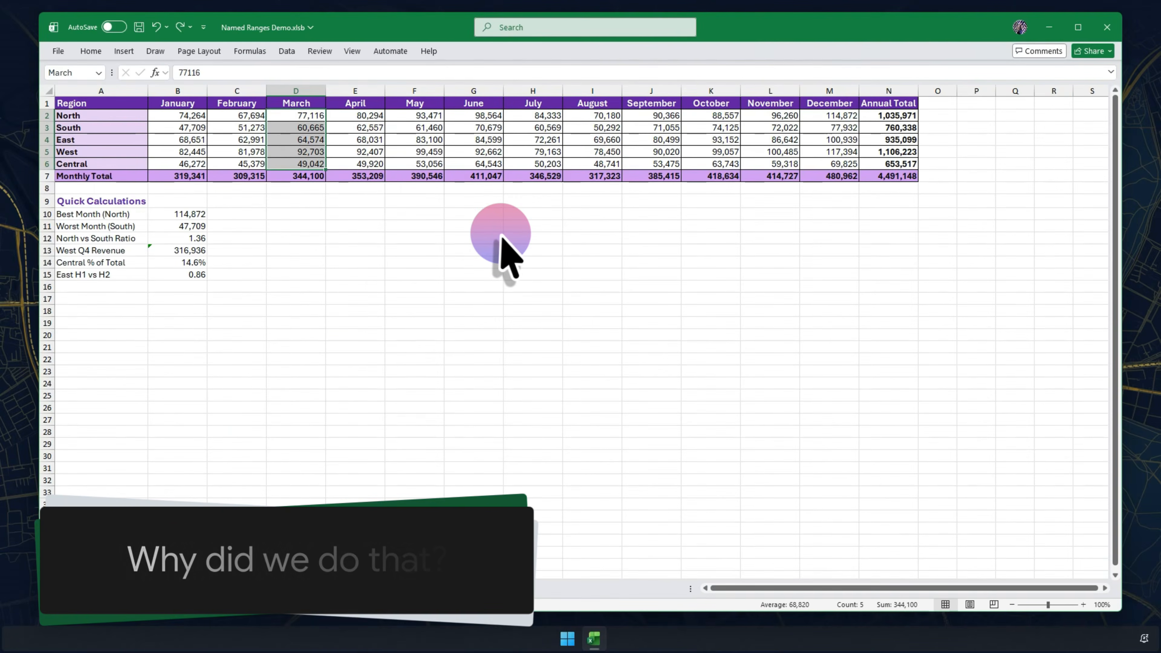
pyautogui.click(501, 234)
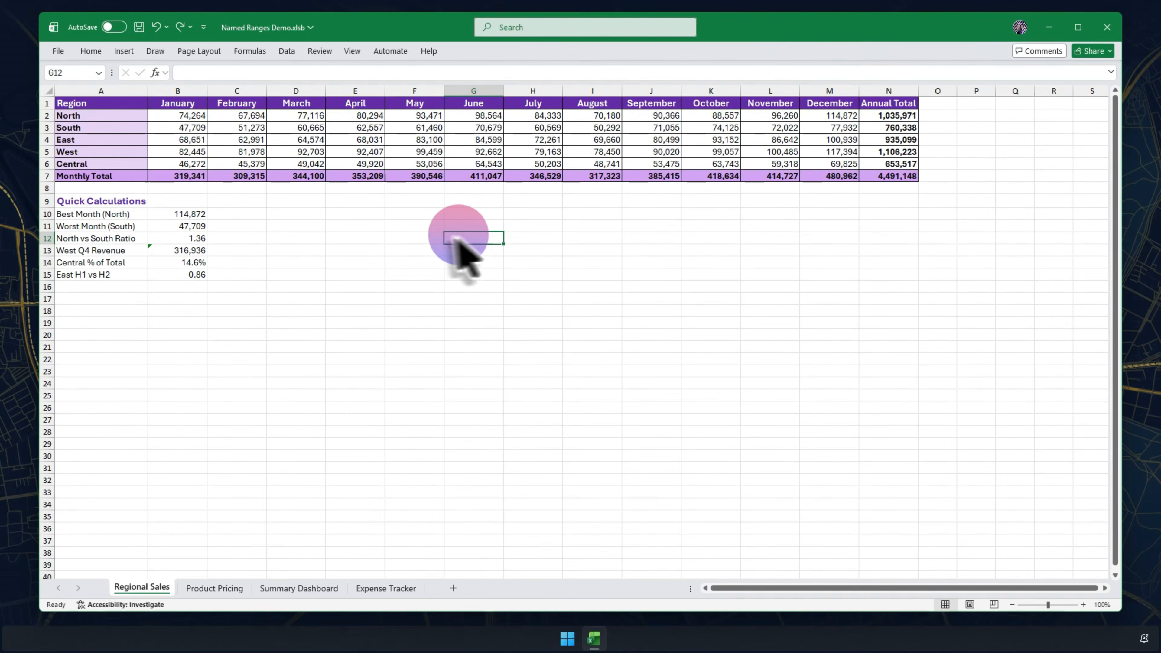
# Step: Write the formula =SUM(B2:M2) in cell D12 of the Regional Sales sheet
pyautogui.click(319, 246)
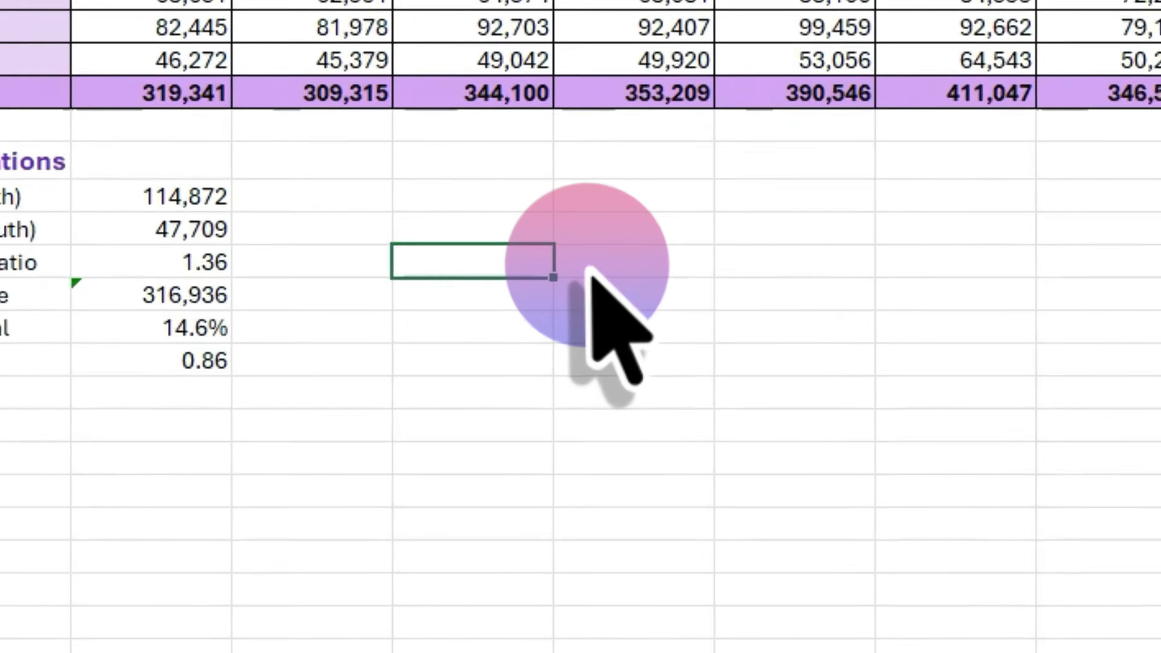
pyautogui.write('=SUM(B2:M2)')
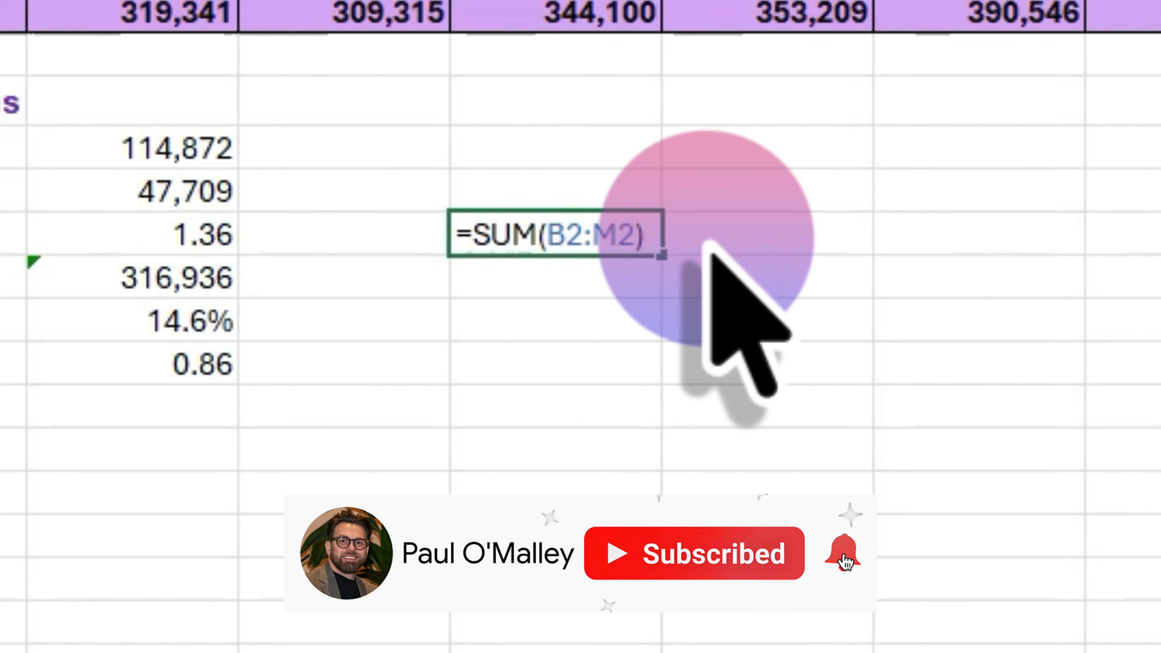
# Step: Replace the B2:M2 reference in cell D12's formula with the named range North and complete it as =SUM(North)
pyautogui.press('BackSpace')
pyautogui.press('BackSpace')
pyautogui.press('BackSpace')
pyautogui.press('BackSpace')
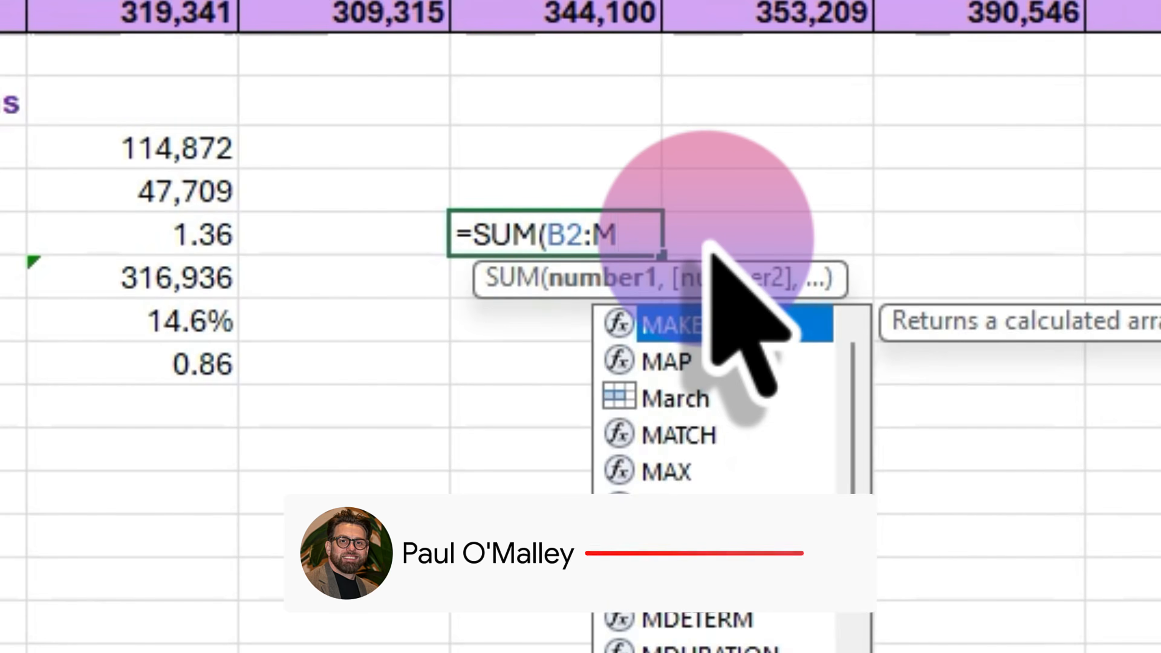
pyautogui.press('BackSpace')
pyautogui.press('BackSpace')
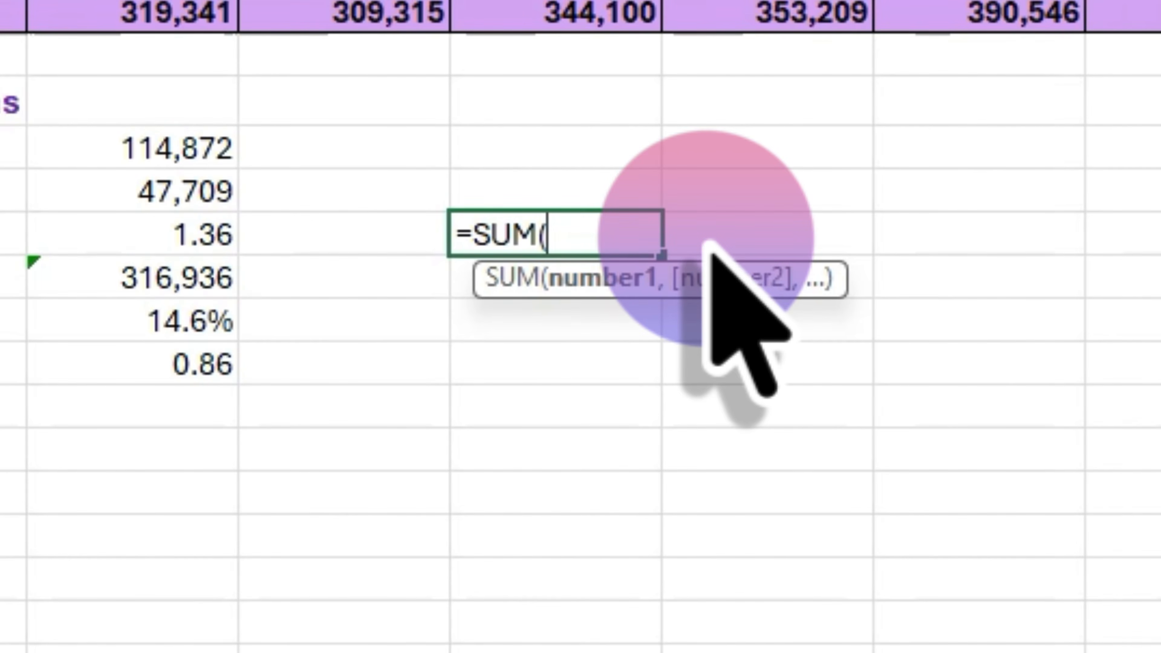
pyautogui.write('NO')
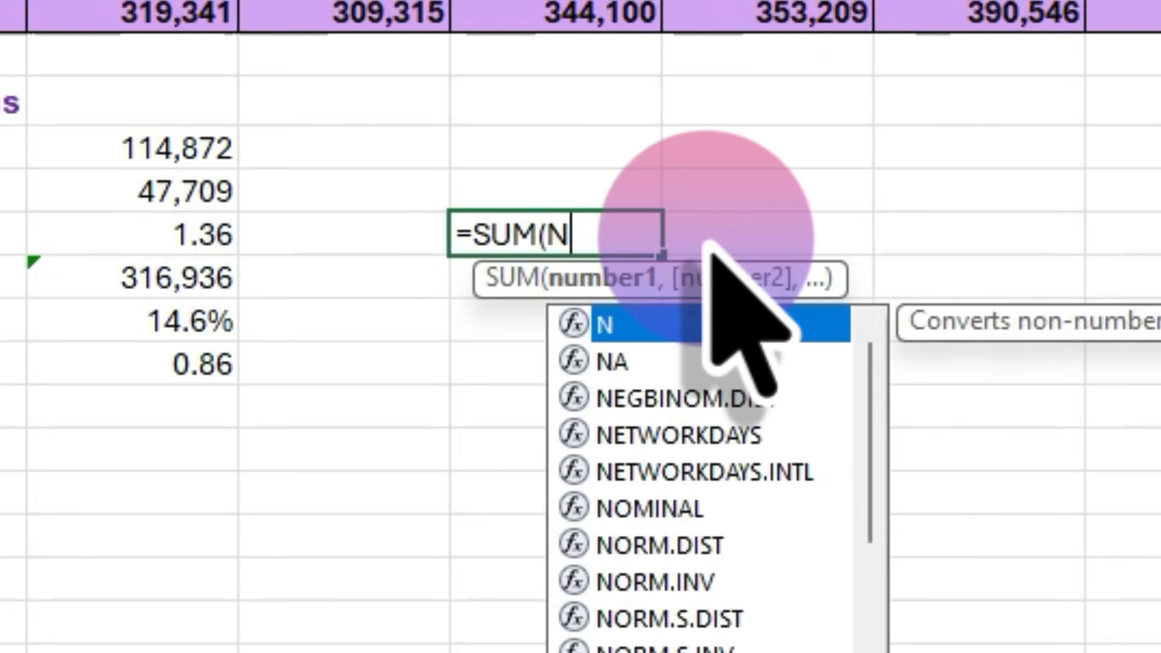
pyautogui.write('R')
pyautogui.press('Down')
pyautogui.press('Down')
pyautogui.press('Down')
pyautogui.press('Down')
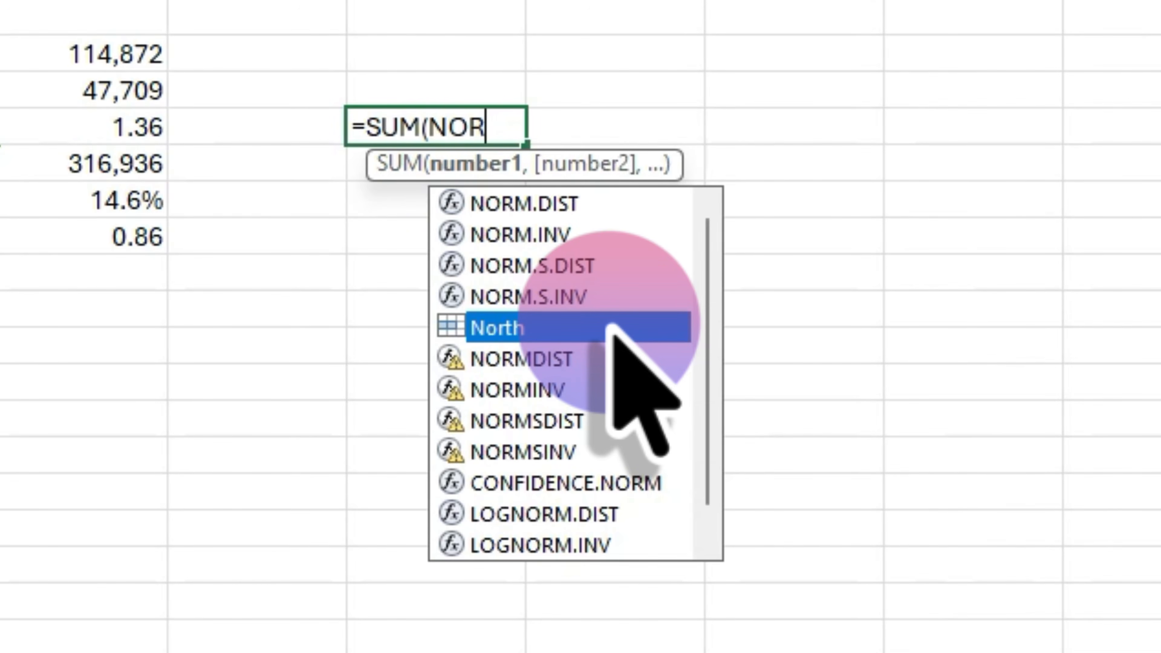
pyautogui.doubleClick(611, 328)
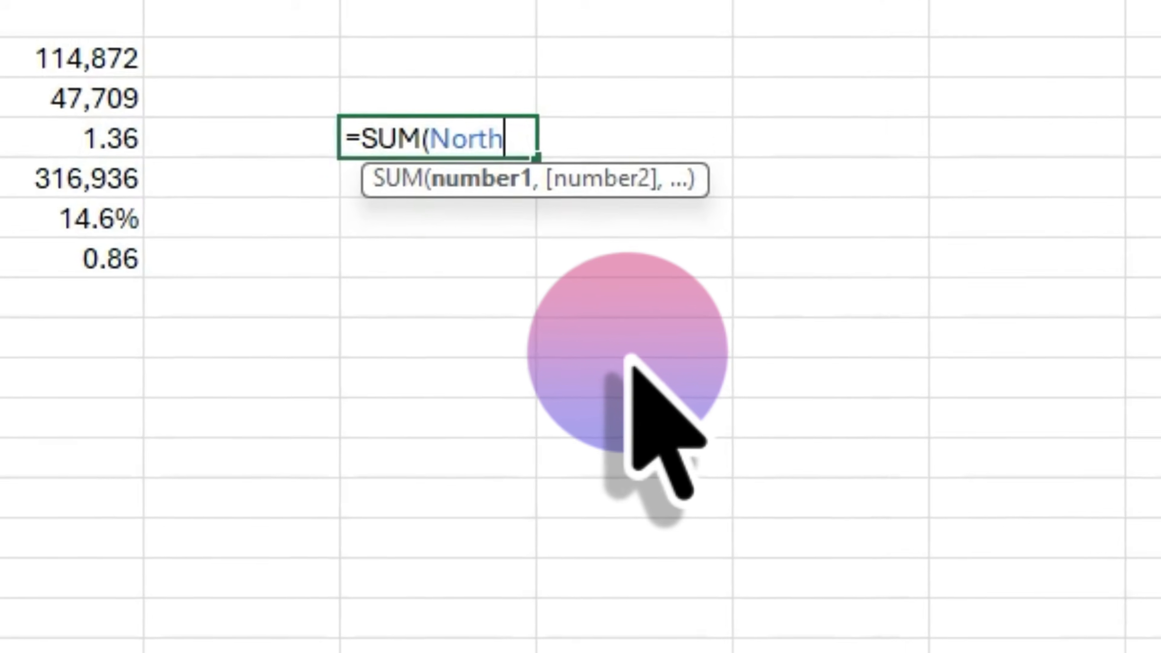
pyautogui.write(')')
pyautogui.press('Return')
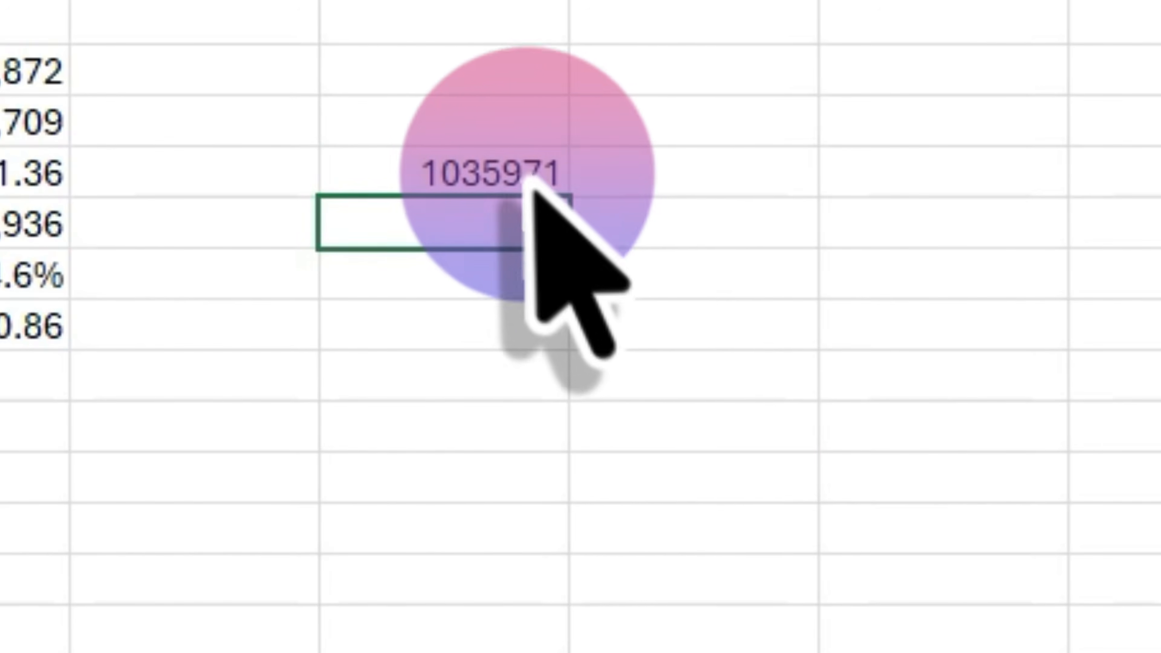
pyautogui.click(542, 176)
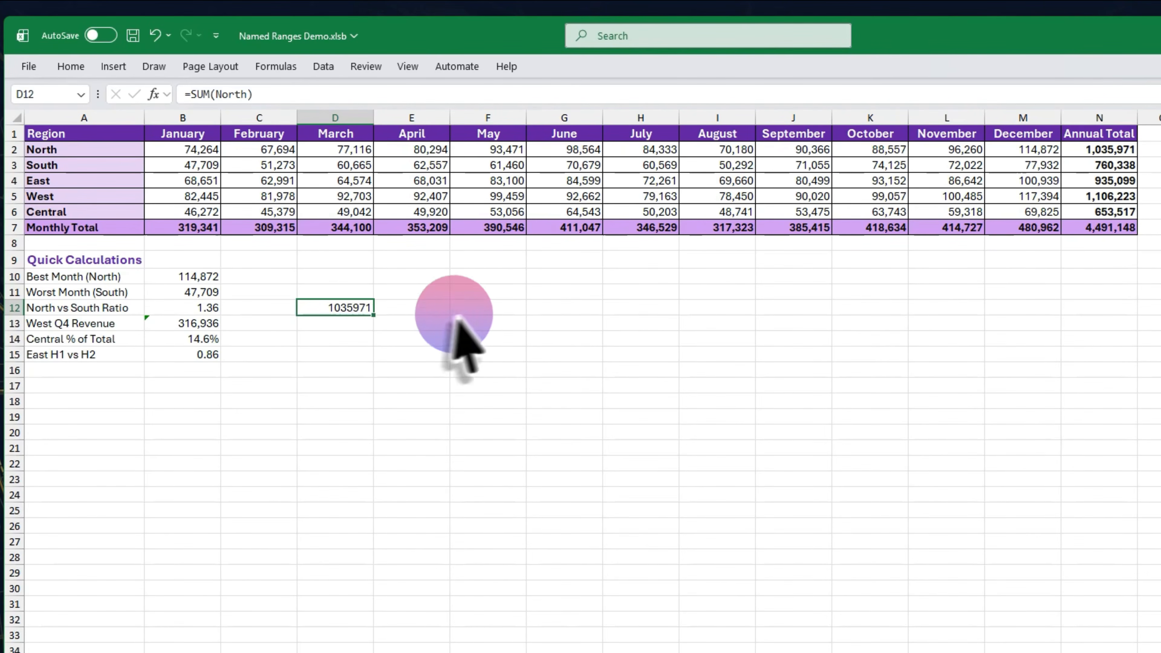
# Step: Enter the formula =AVERAGE(East) in cell F12
pyautogui.click(511, 311)
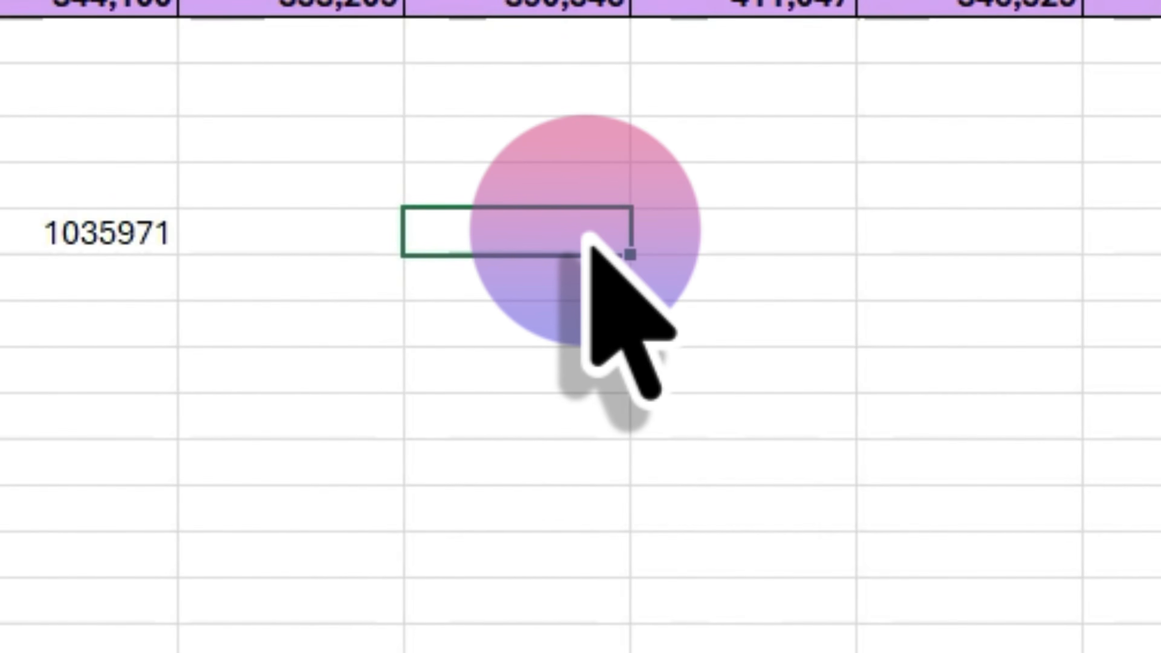
pyautogui.write('=AVERAGE(EAST)')
pyautogui.press('Return')
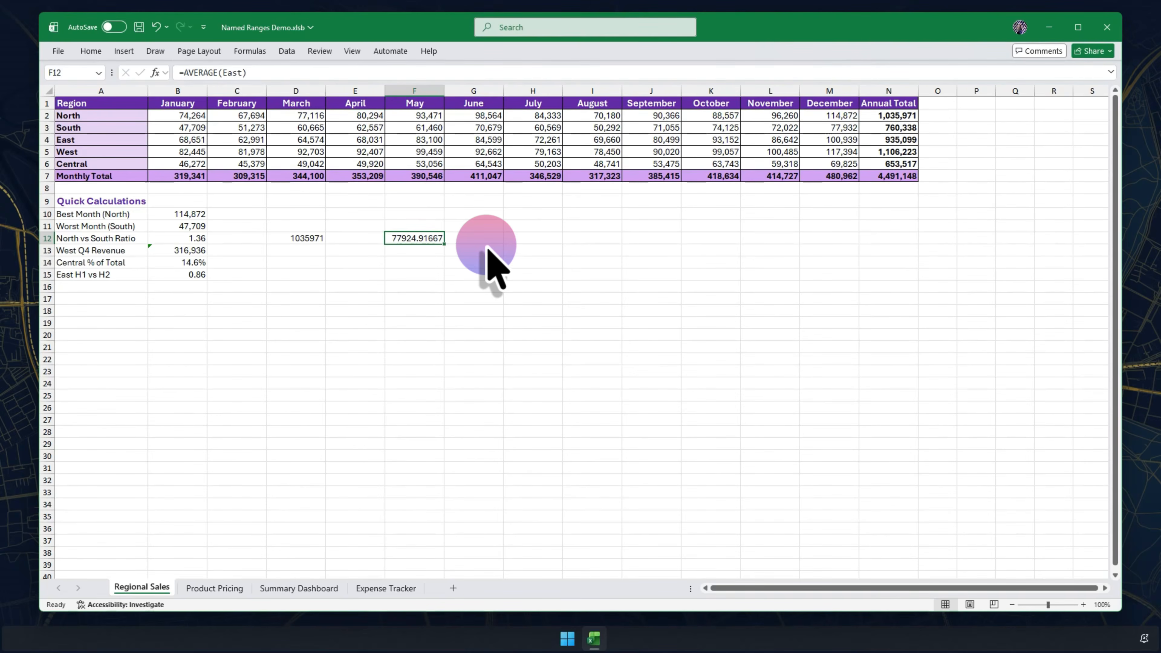
# Step: On the Summary Dashboard sheet, enter the formula =SUM(North) in cell B15
pyautogui.click(316, 589)
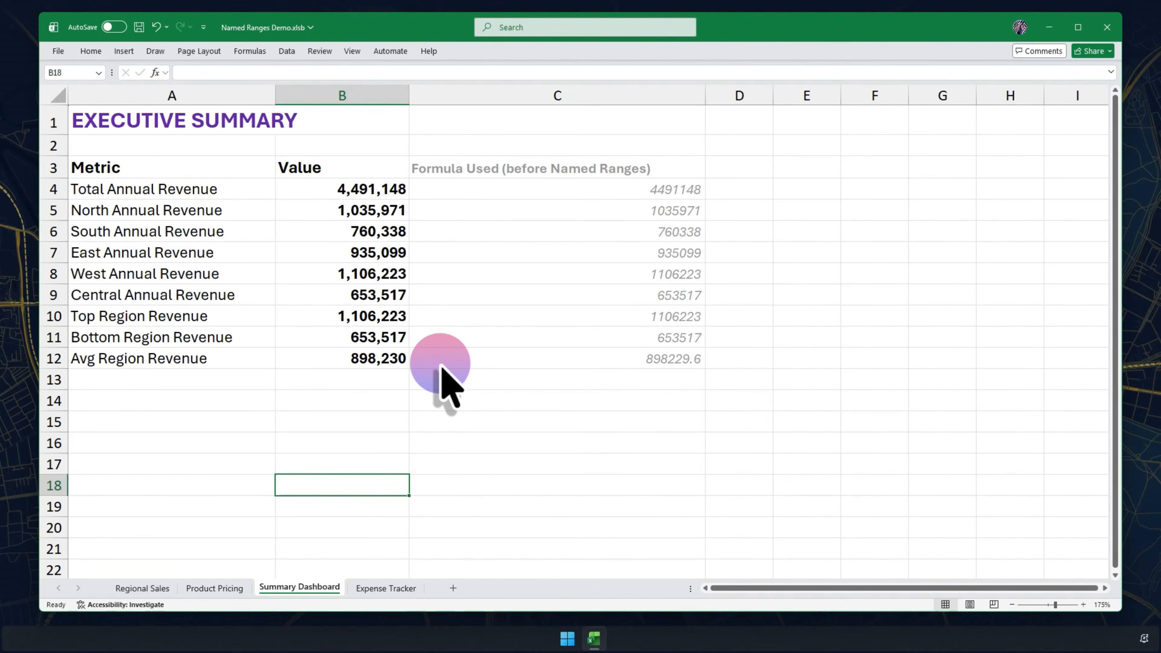
pyautogui.click(355, 421)
pyautogui.write('=SUM(NORTH')
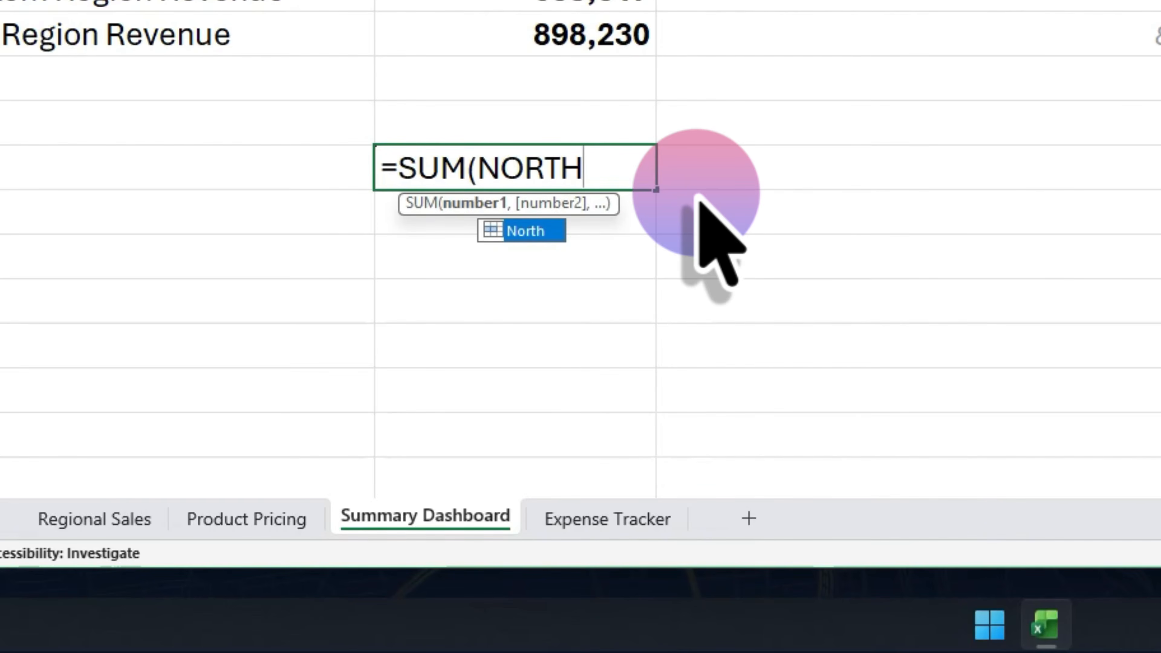
pyautogui.write(')')
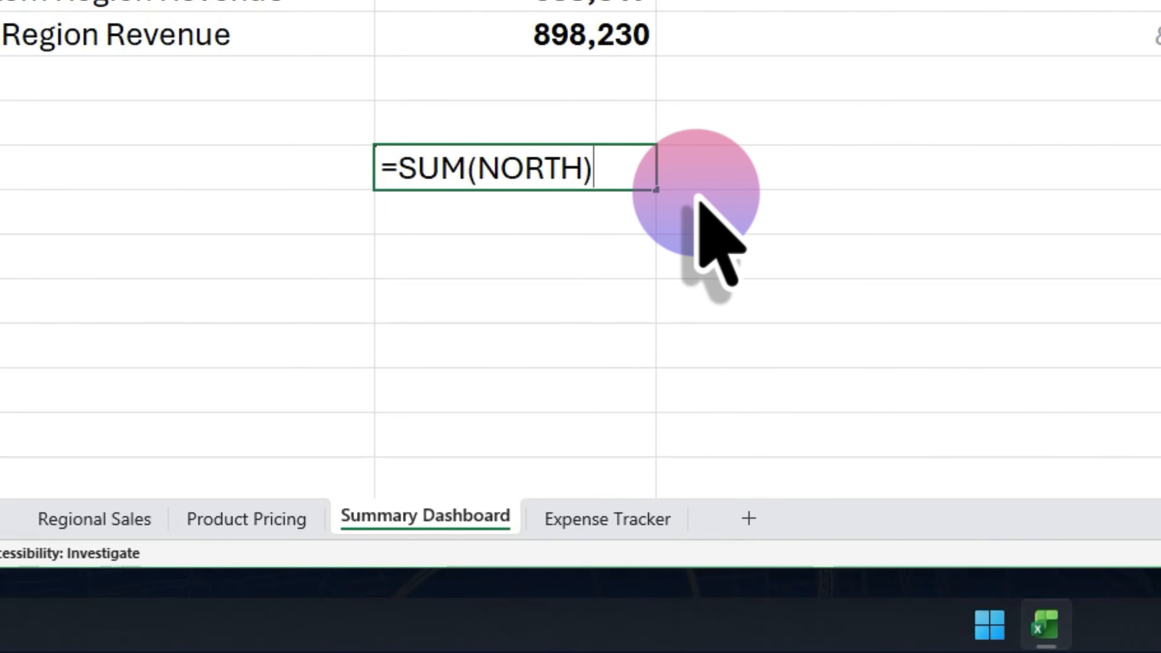
pyautogui.press('Return')
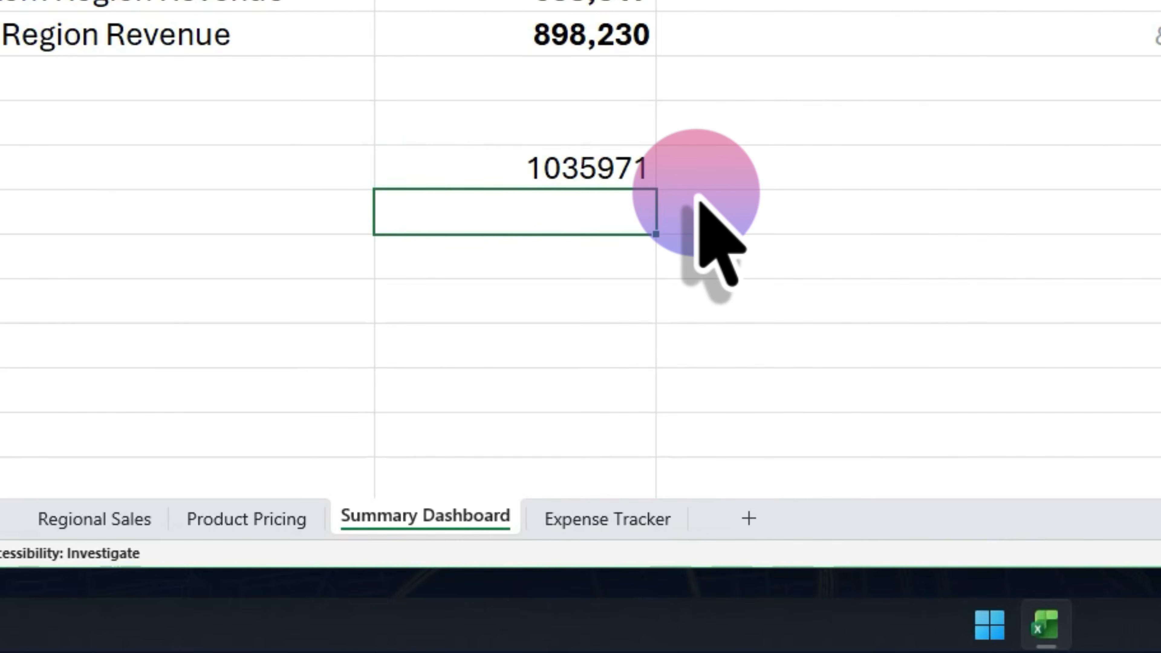
pyautogui.click(645, 162)
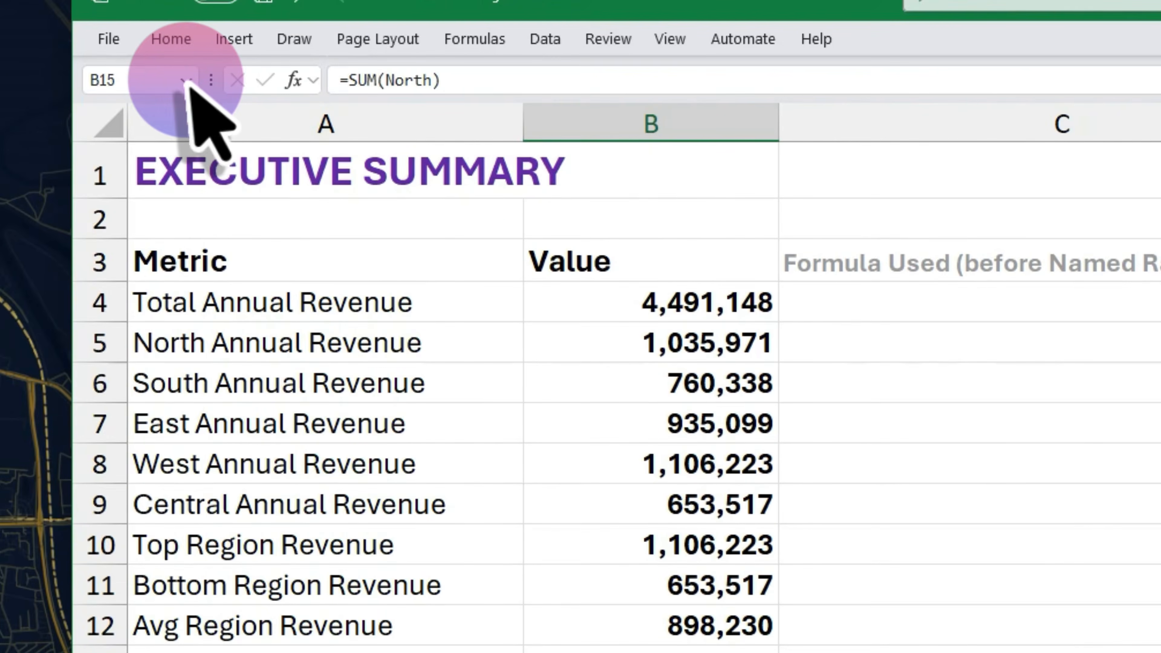
# Step: Jump from the Summary Dashboard sheet to the North named range
pyautogui.click(185, 80)
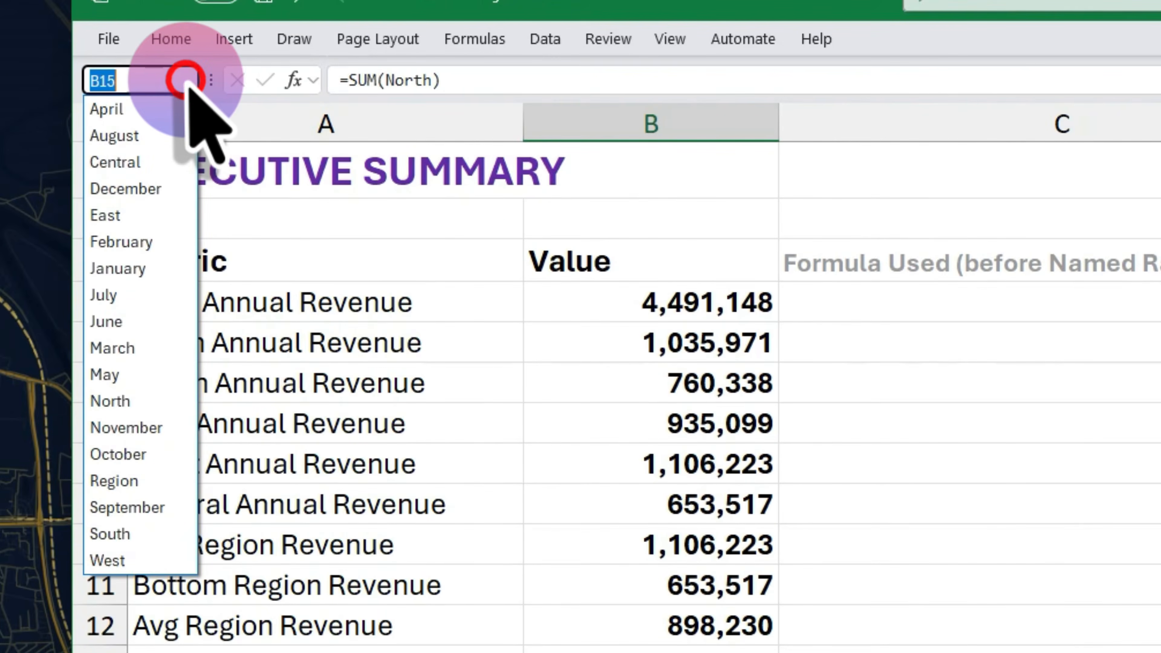
pyautogui.click(118, 401)
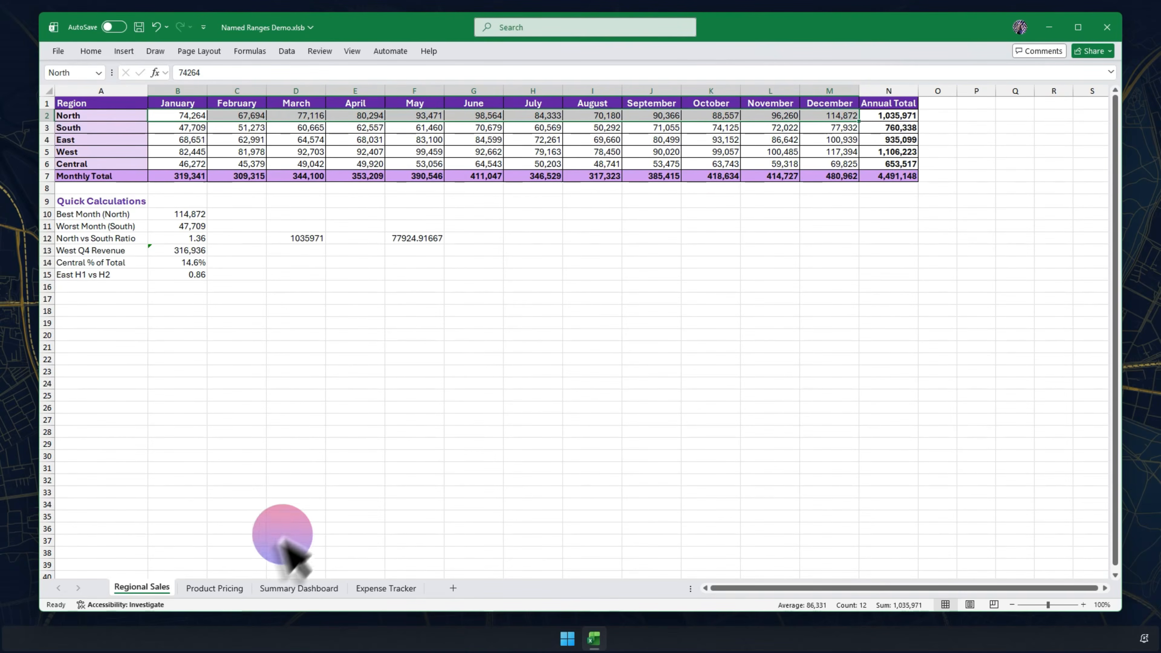
# Step: On the Product Pricing sheet, examine the Average Unit Price and Total Subtotal formulas and the Subtotal column they refer to
pyautogui.click(231, 591)
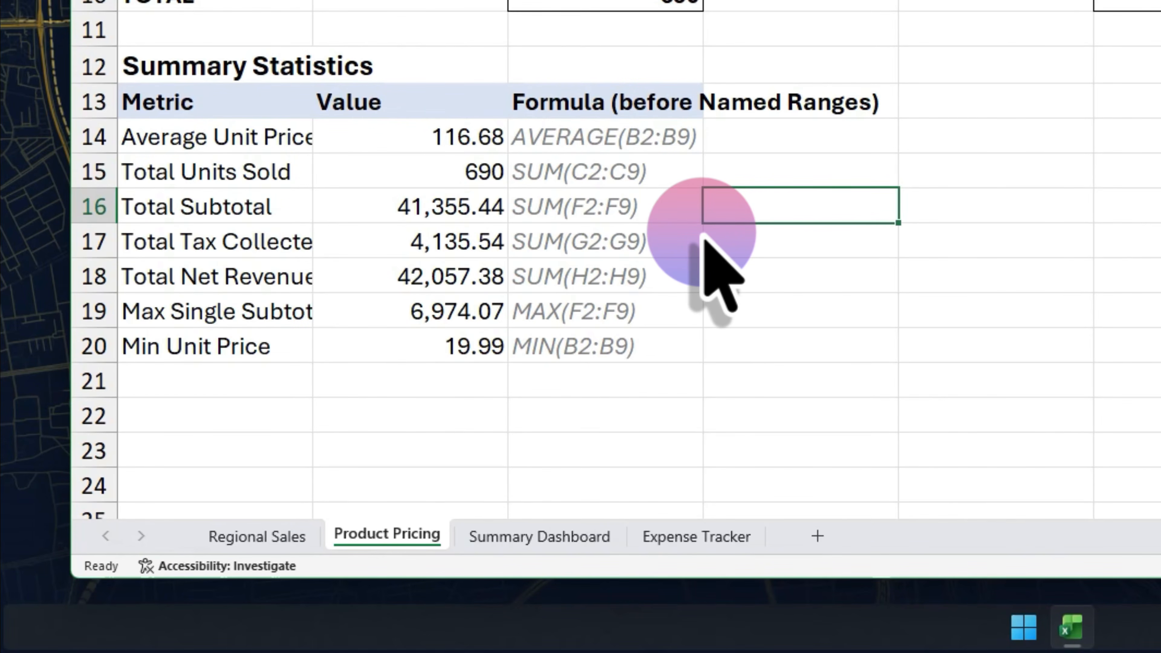
pyautogui.click(661, 138)
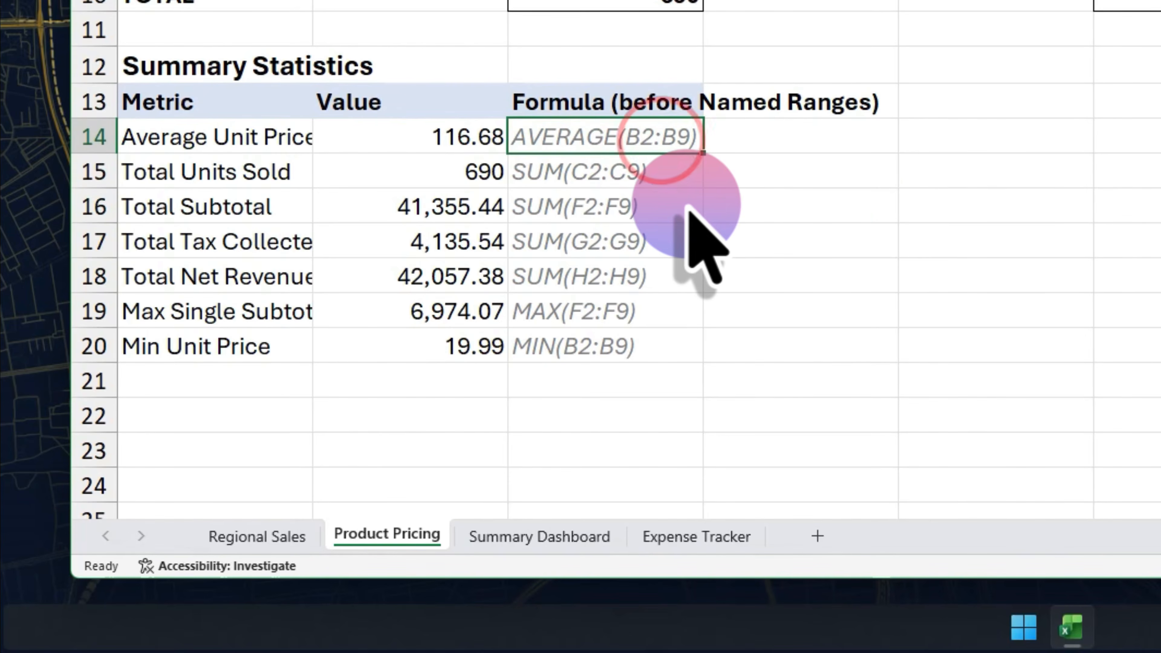
pyautogui.click(687, 208)
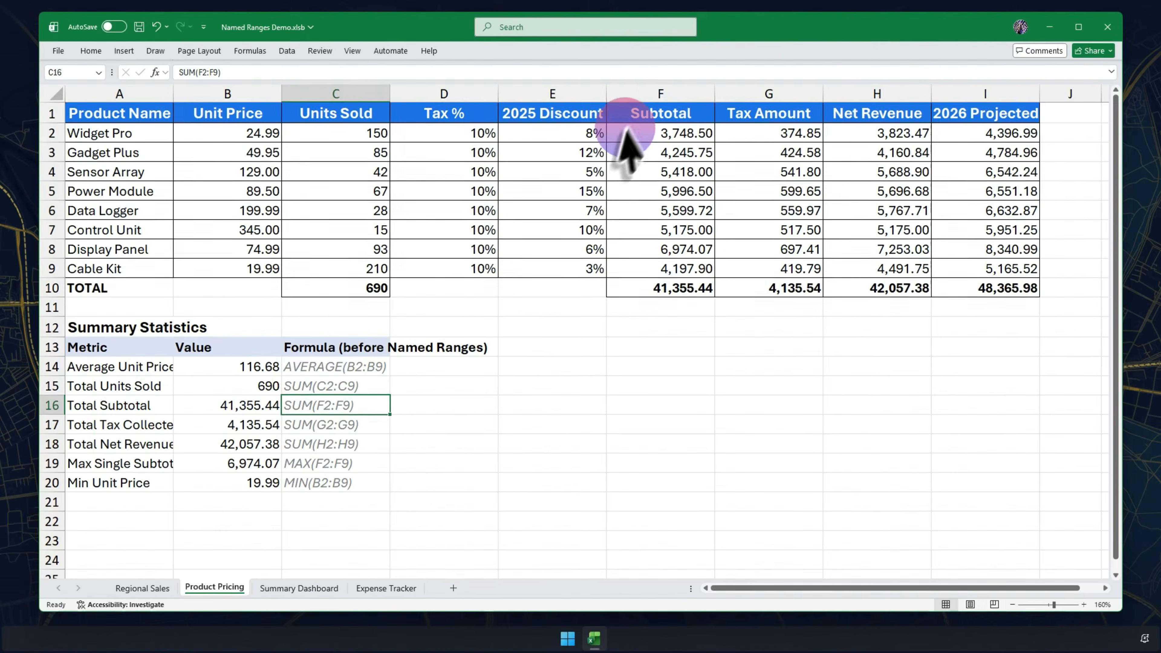
pyautogui.click(631, 119)
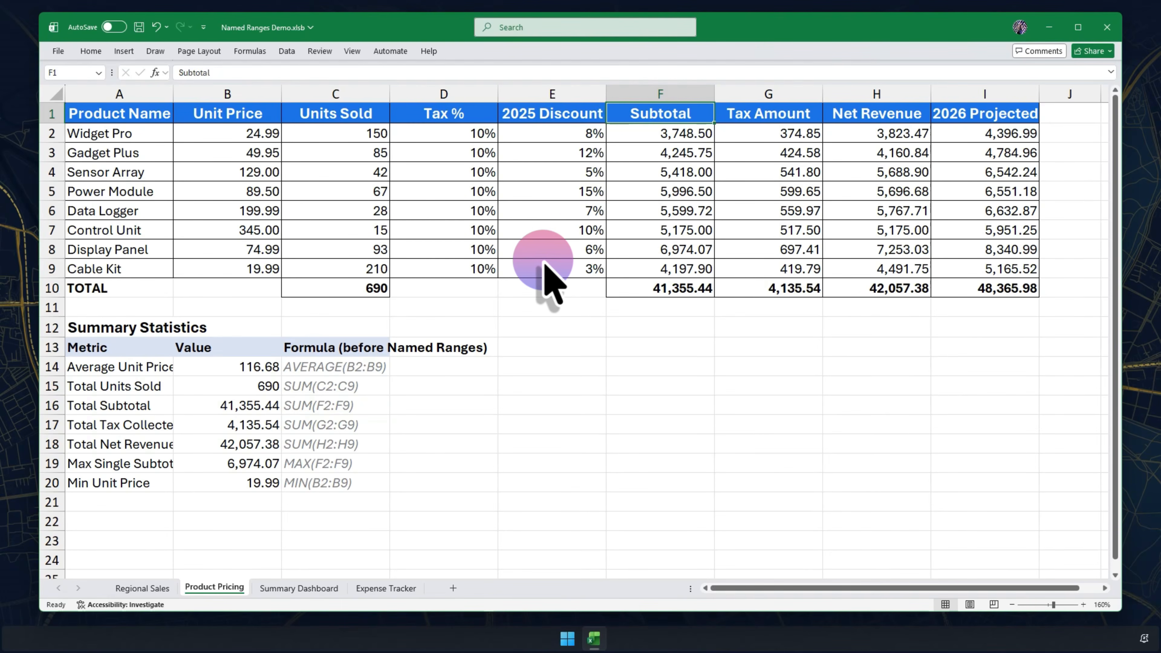
# Step: Create named ranges for the product table A1:I9 using only the top row labels
pyautogui.moveTo(147, 112); pyautogui.dragTo(967, 272)
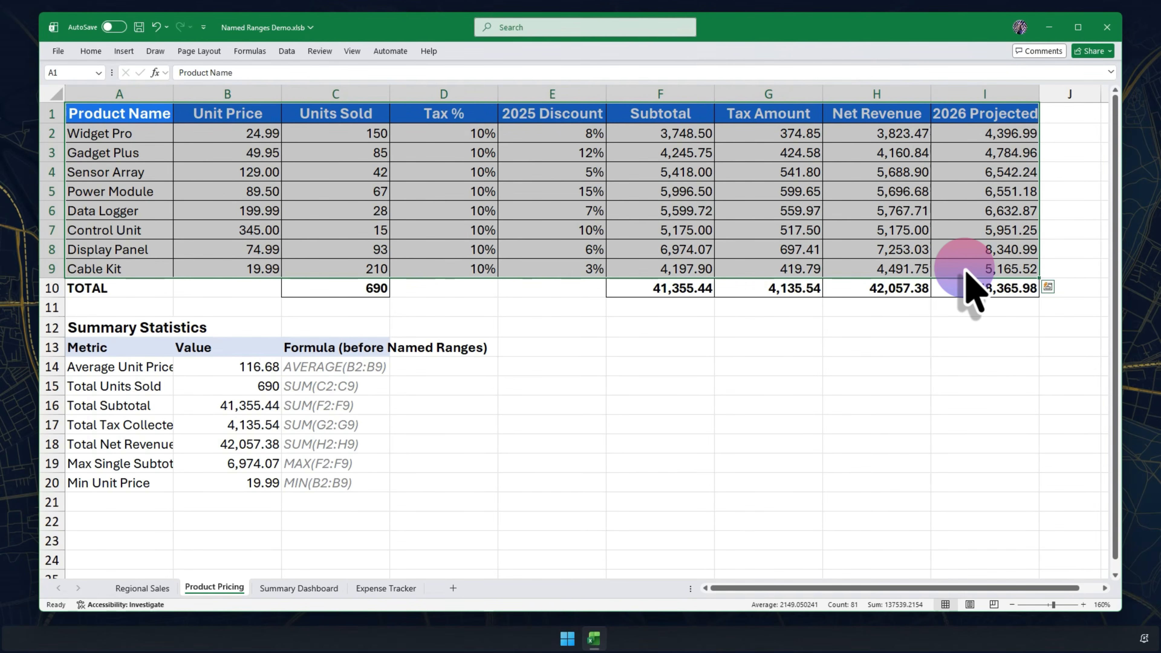
pyautogui.hotkey('ctrl', 'shift', 'F3')
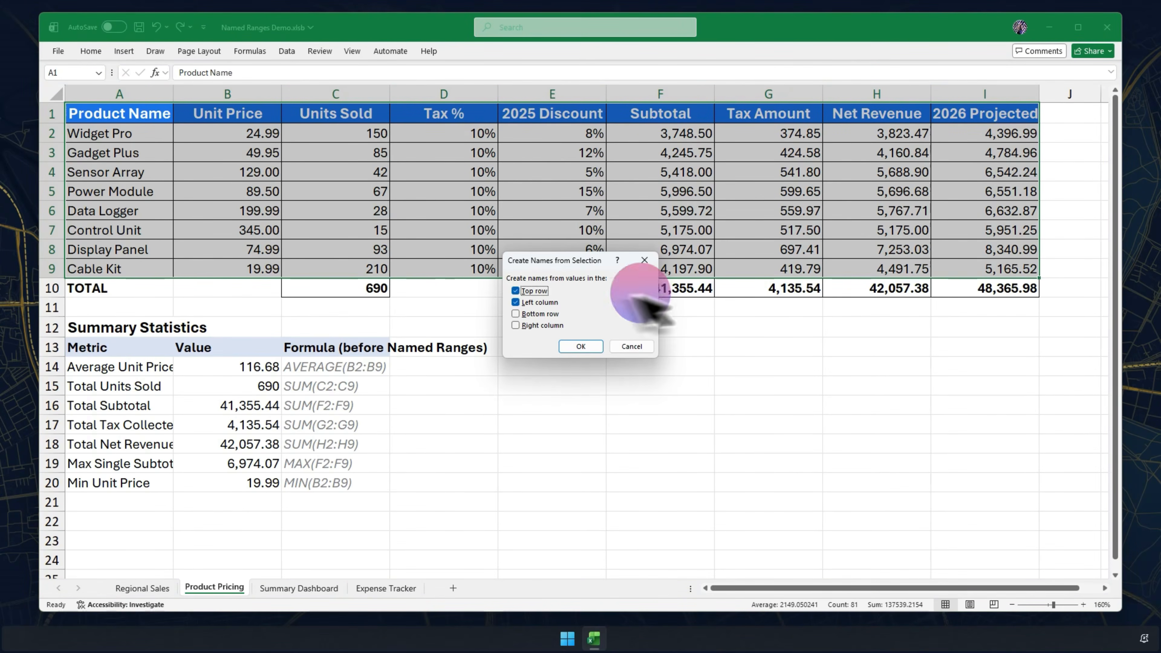
pyautogui.click(539, 302)
pyautogui.click(581, 347)
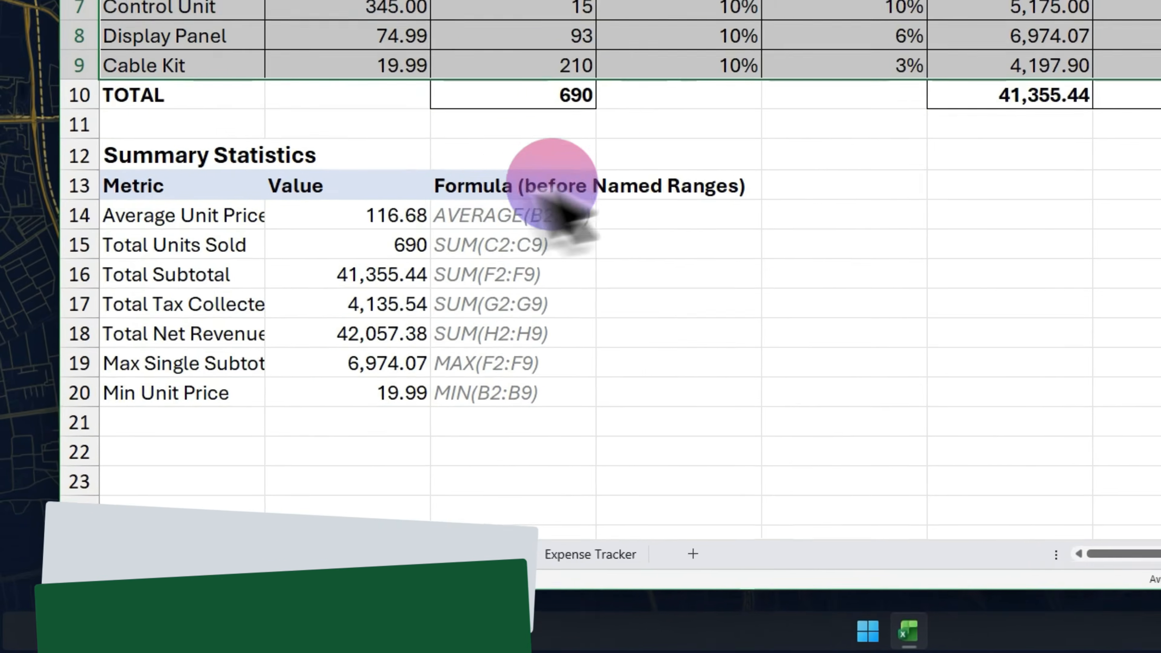
# Step: Apply the preselected product column names to the existing Summary Statistics formulas in cells B14:B20
pyautogui.moveTo(258, 367); pyautogui.dragTo(241, 484)
pyautogui.moveTo(446, 335); pyautogui.dragTo(446, 343)
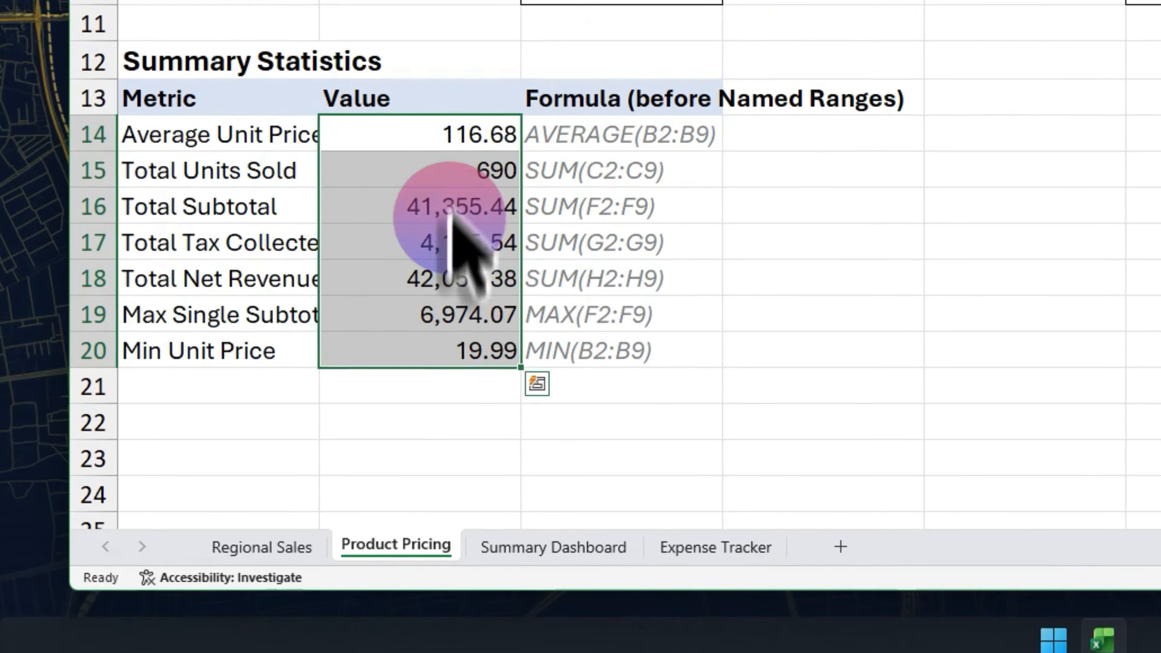
pyautogui.click(512, 176)
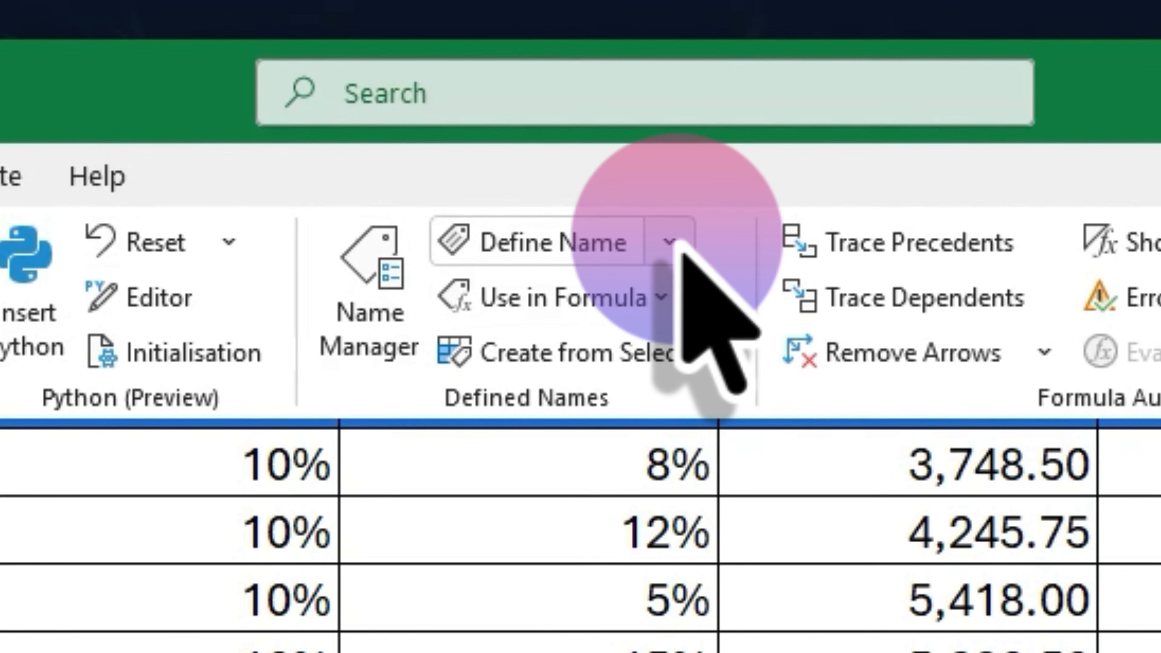
pyautogui.click(674, 242)
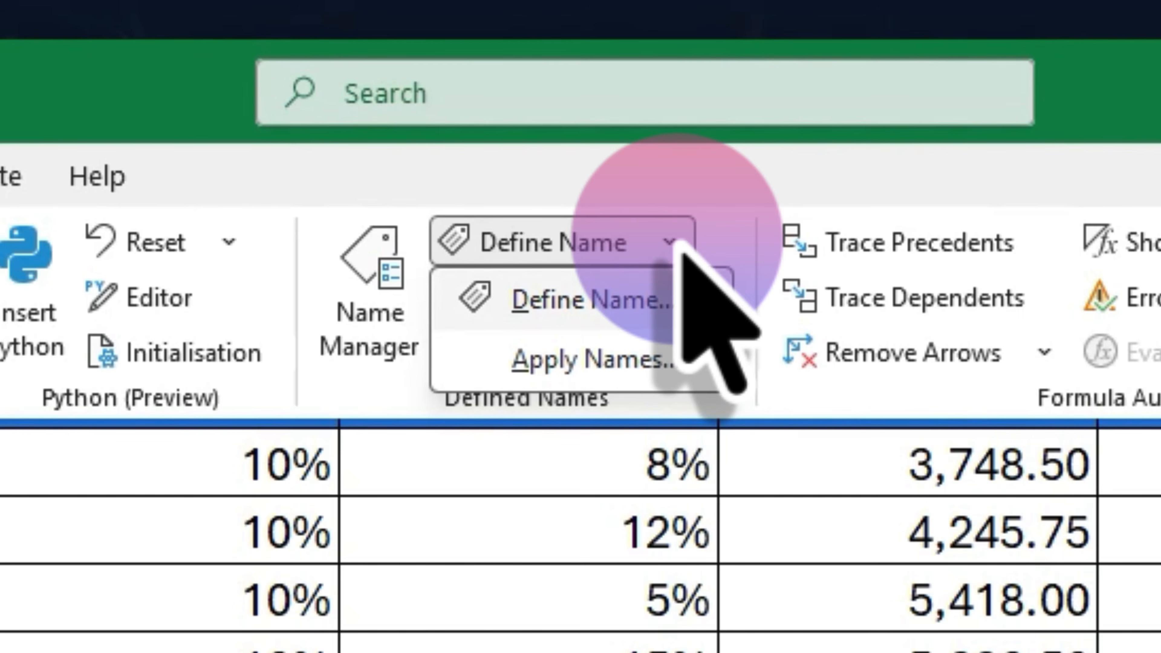
pyautogui.click(666, 365)
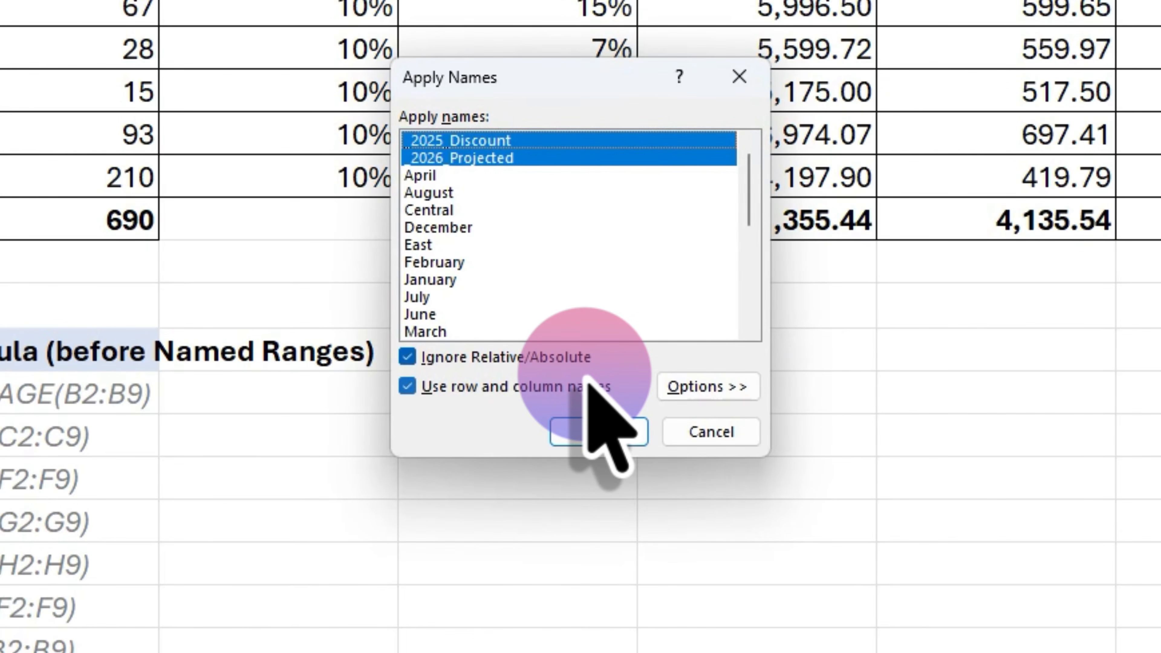
pyautogui.scroll(-5, 607, 291)
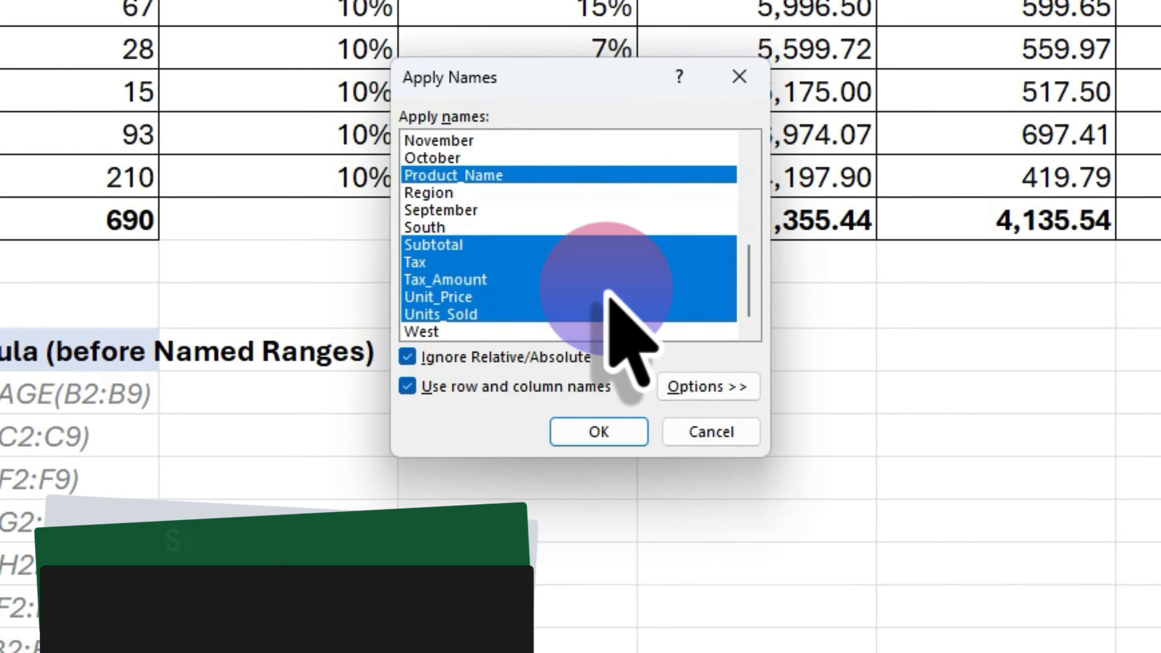
pyautogui.click(603, 432)
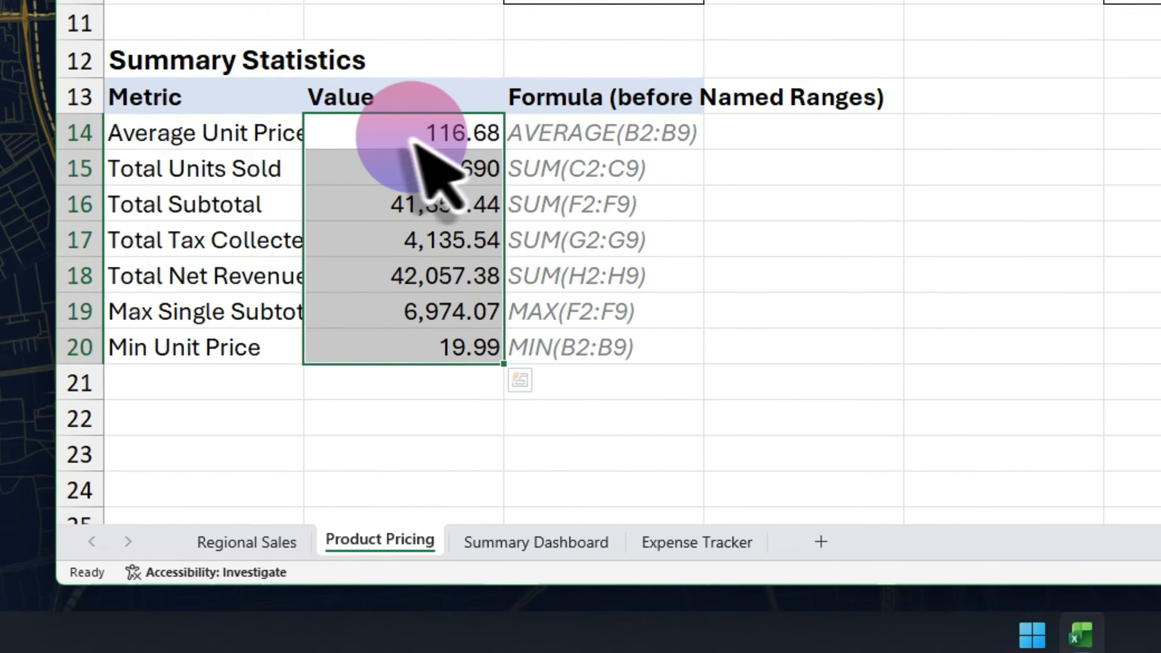
# Step: Check the formulas behind the Average Unit Price, Total Subtotal and Total Net Revenue values
pyautogui.click(402, 133)
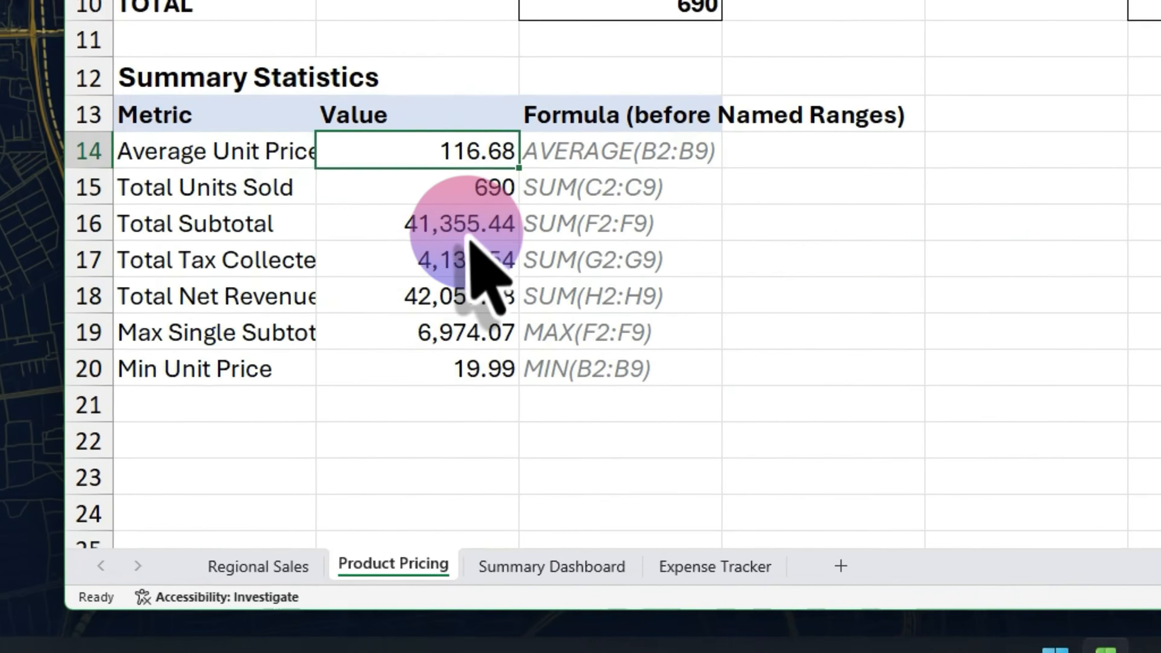
pyautogui.click(463, 201)
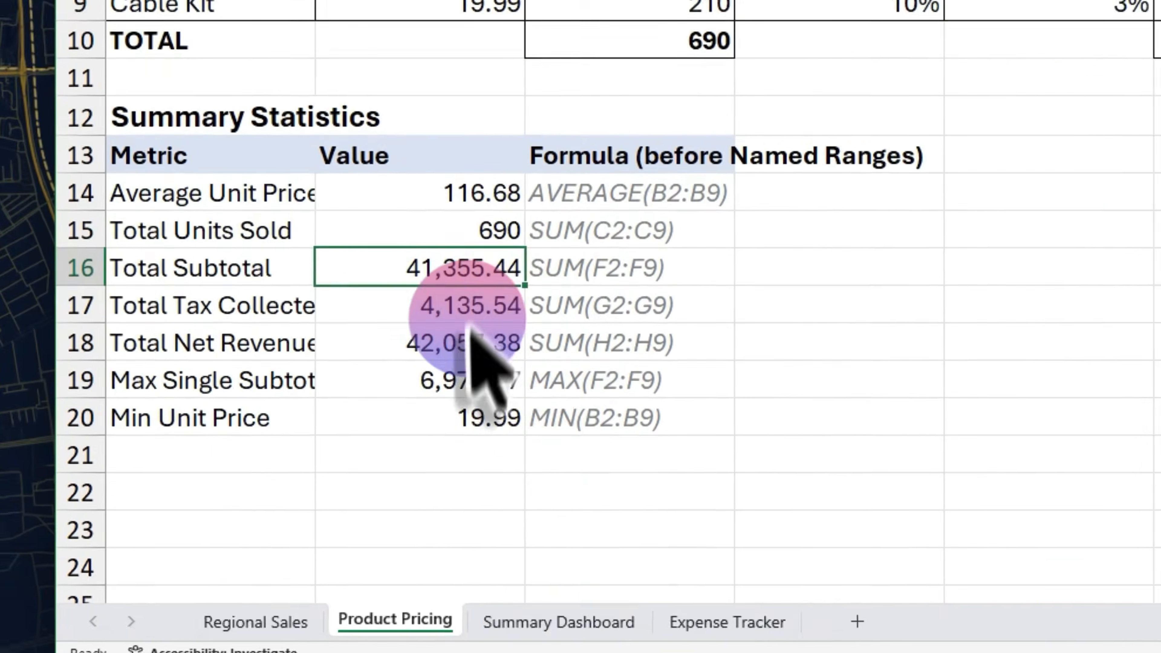
pyautogui.click(461, 280)
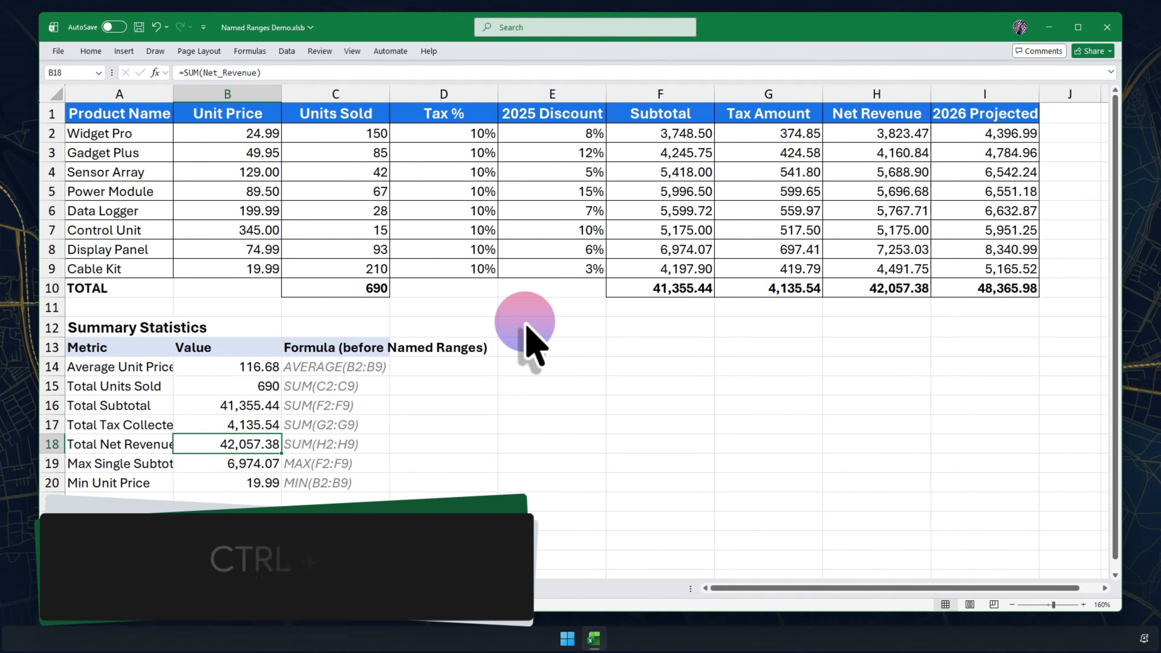
# Step: Review the workbook's defined names in the Name Manager, comparing the references of Unit_Price and _2025_Discount
pyautogui.hotkey('ctrl', 'F3')
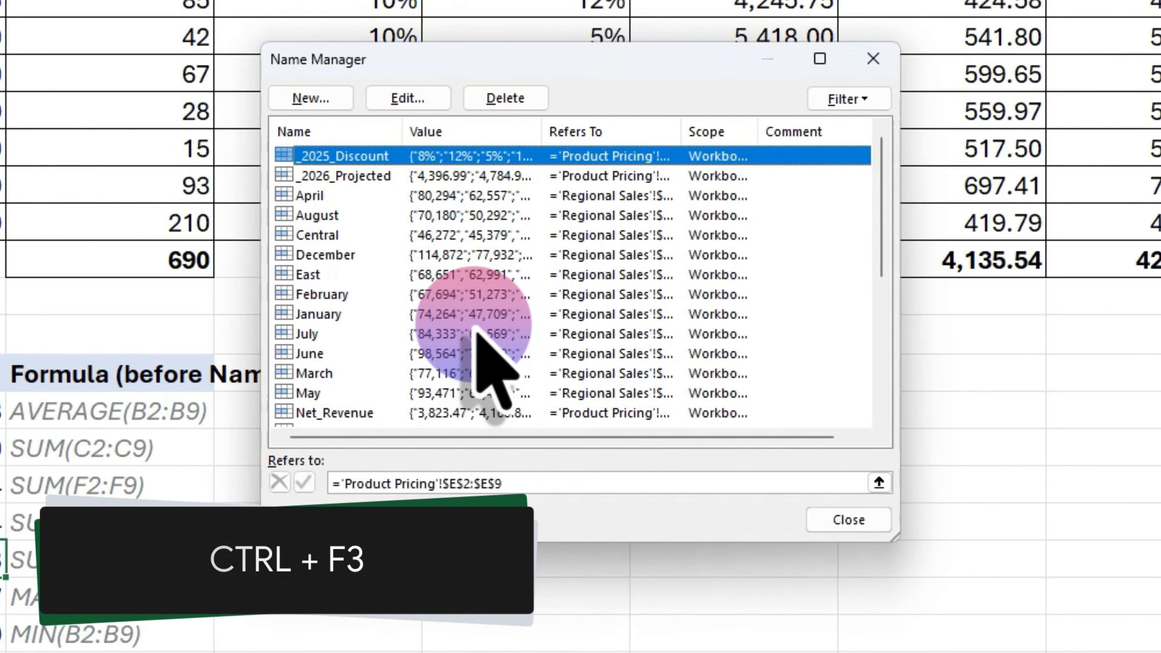
pyautogui.click(361, 132)
pyautogui.click(361, 133)
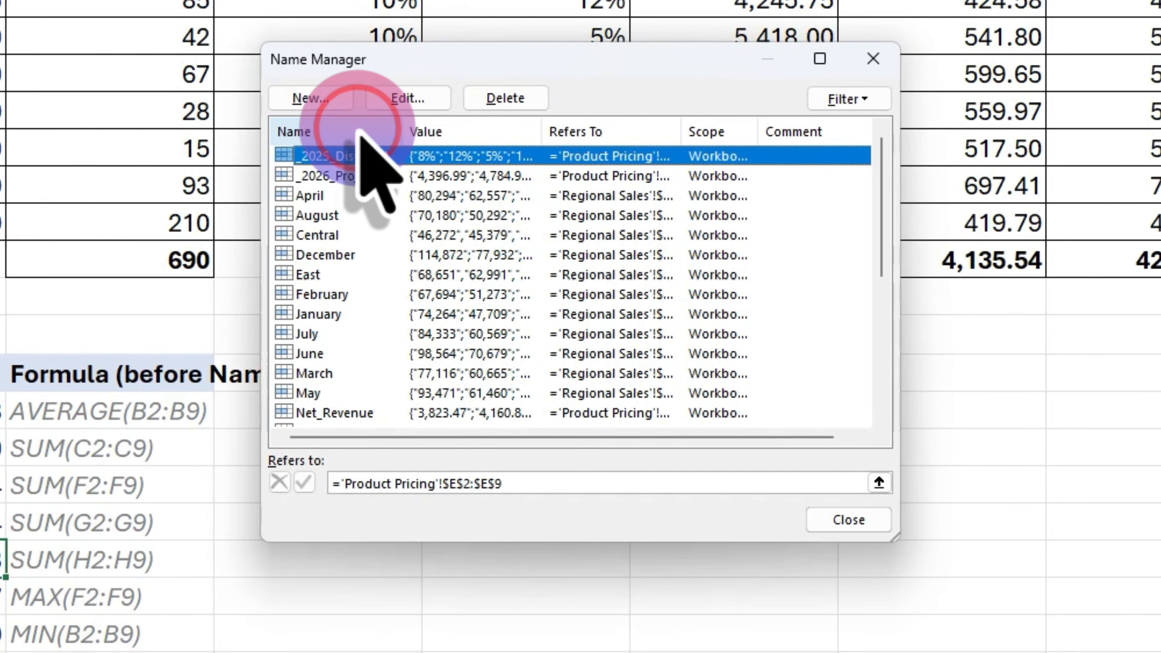
pyautogui.scroll(-5, 361, 137)
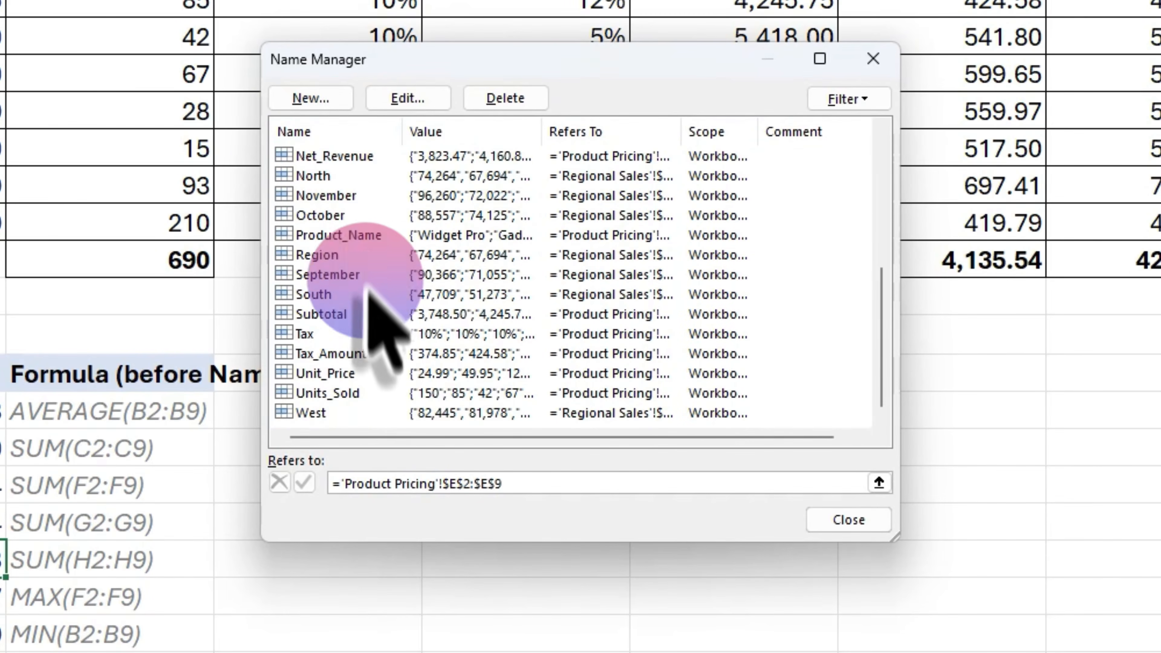
pyautogui.click(371, 375)
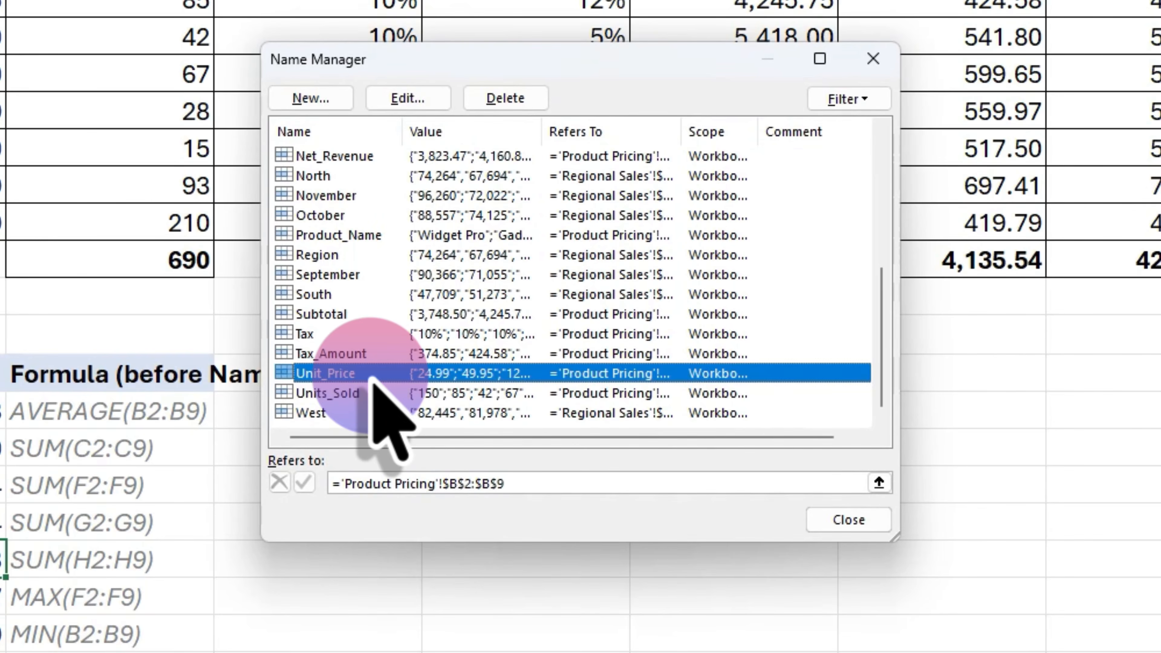
pyautogui.scroll(5, 371, 379)
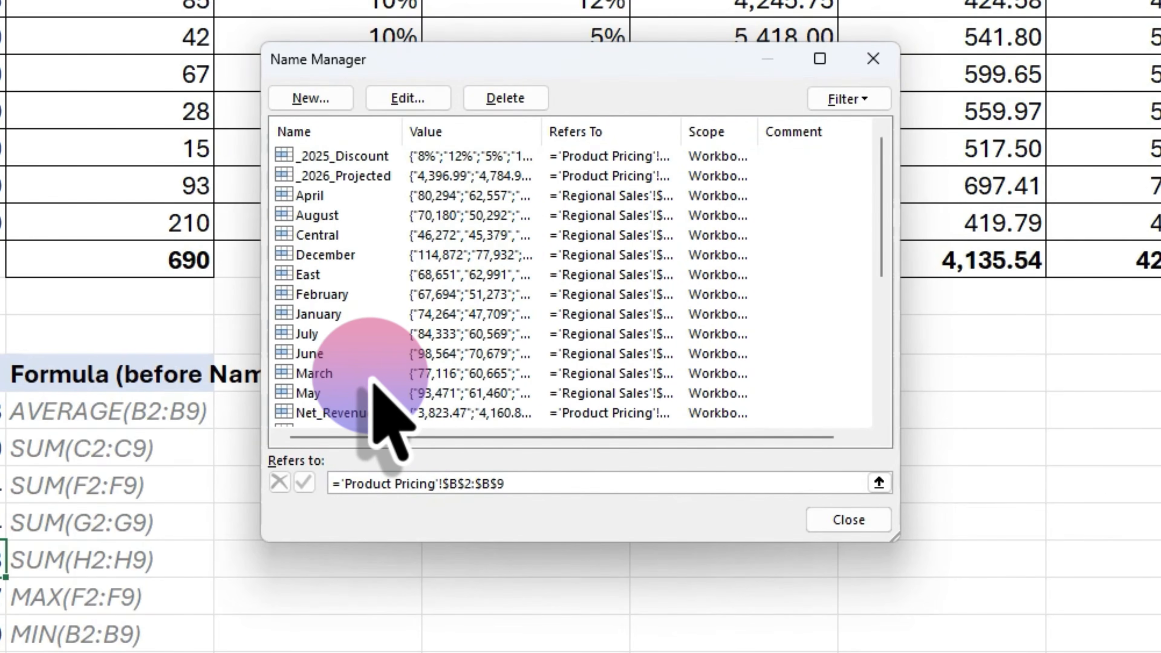
pyautogui.click(376, 156)
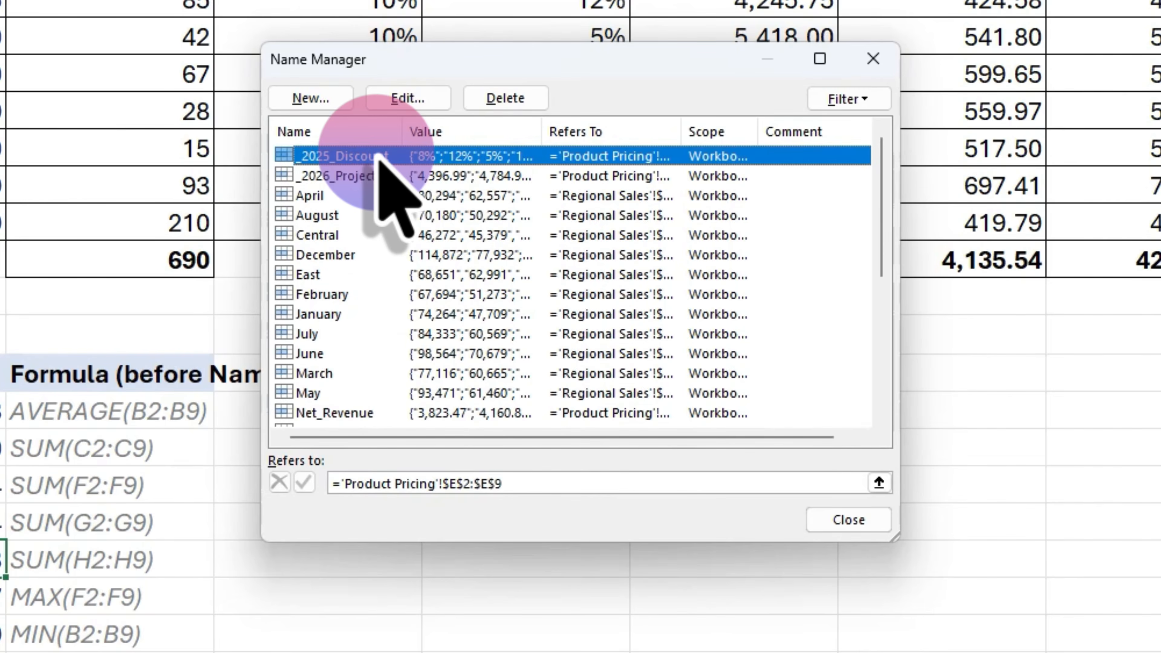
pyautogui.scroll(-5, 378, 156)
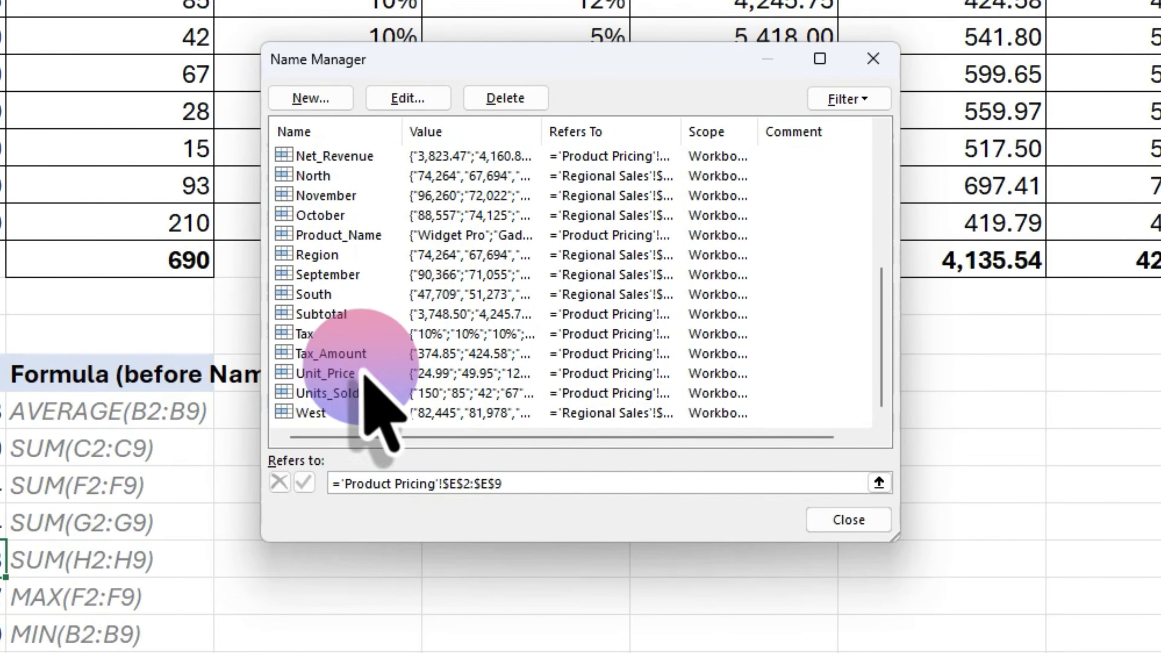
pyautogui.click(392, 373)
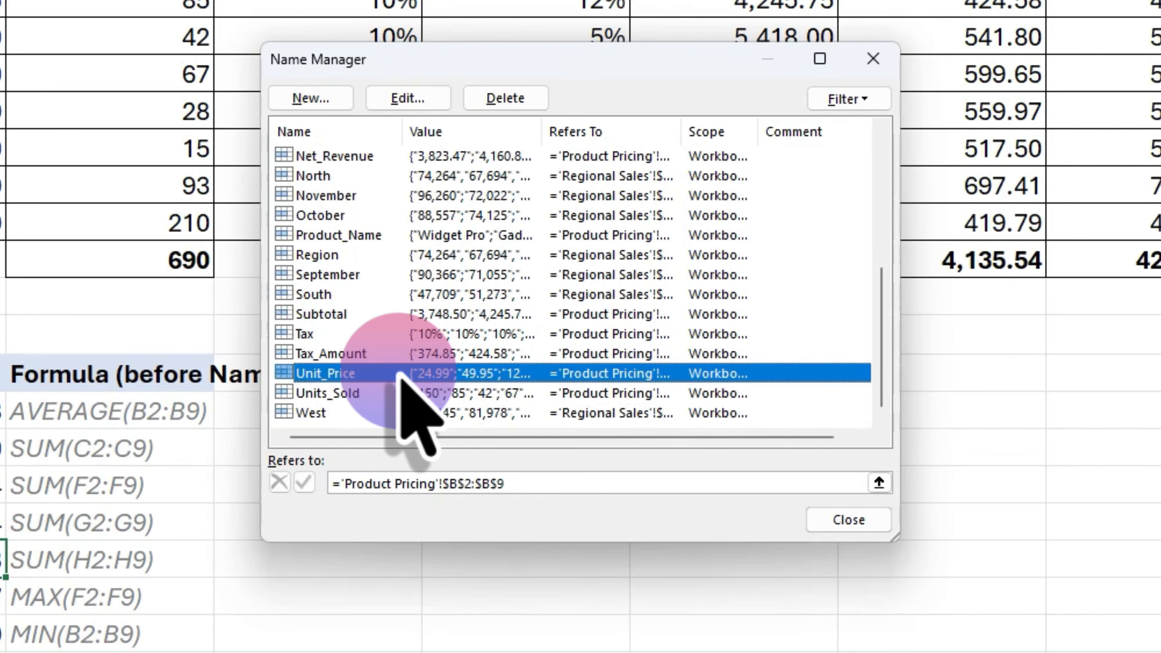
pyautogui.scroll(5, 401, 377)
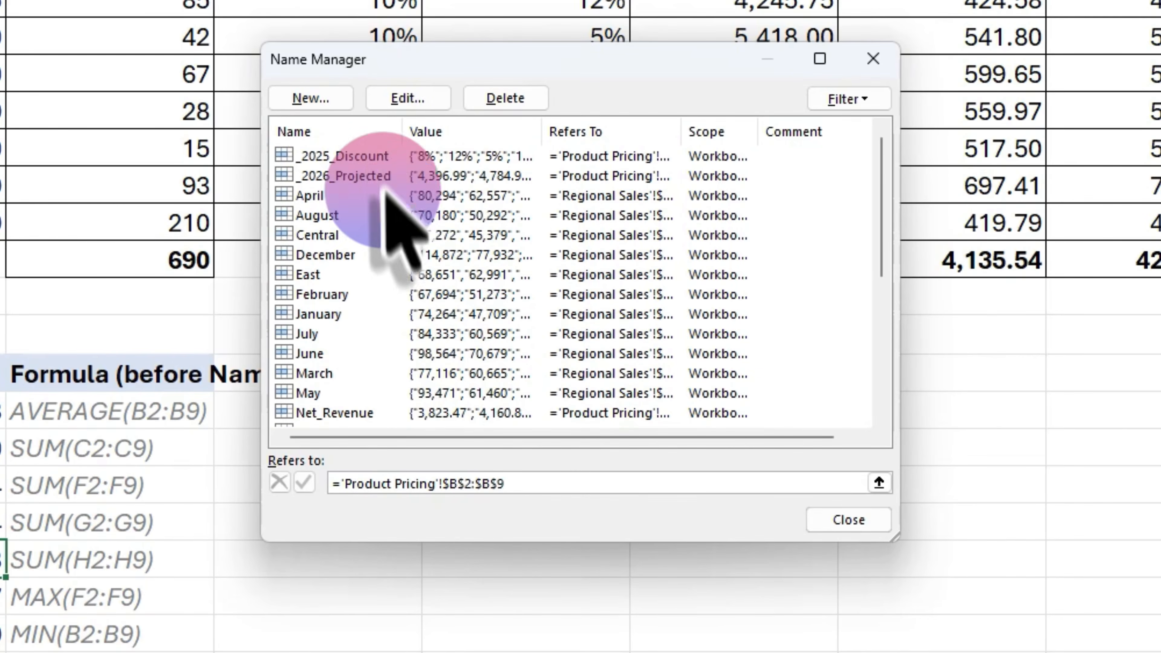
pyautogui.click(383, 155)
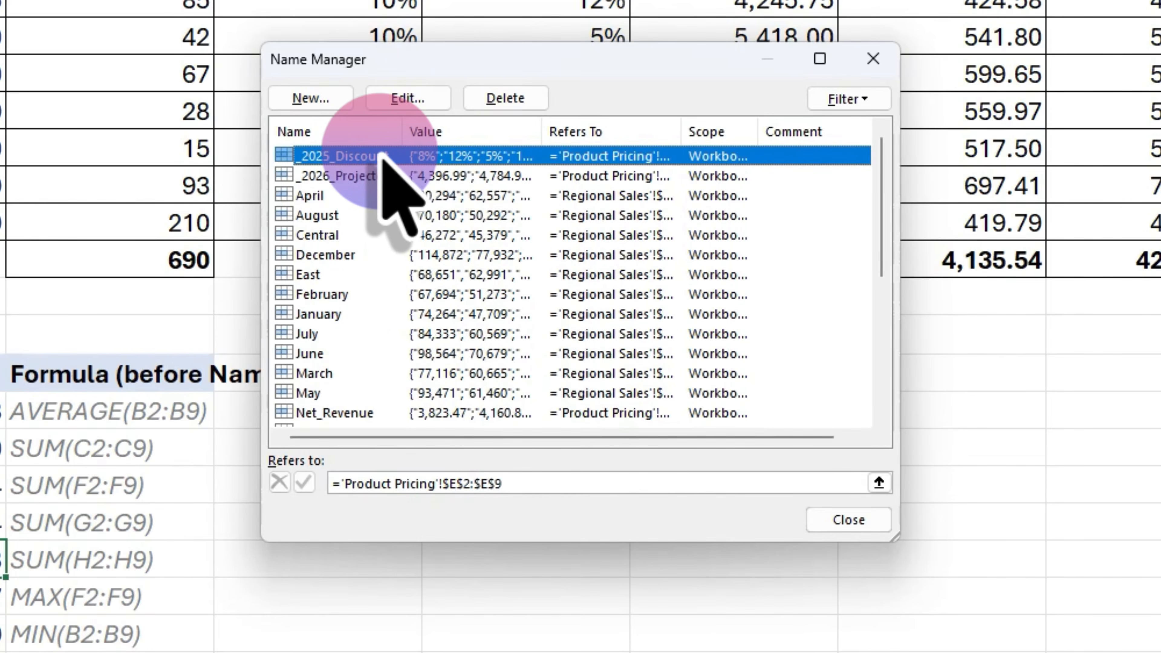
pyautogui.click(850, 521)
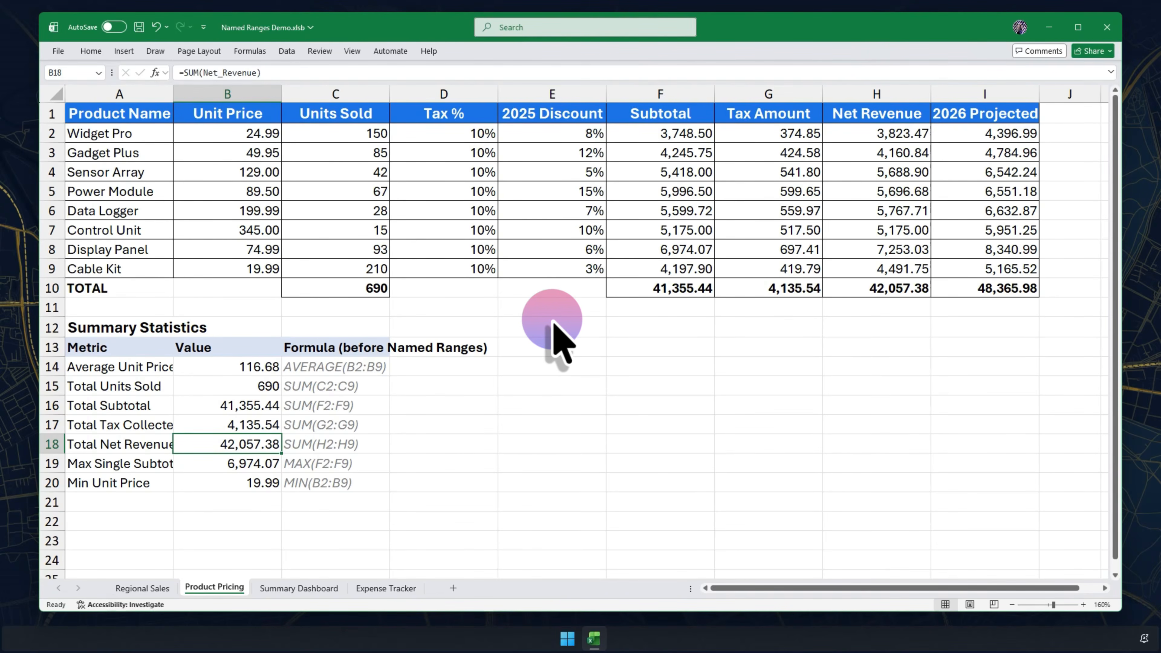
# Step: On the Expense Tracker sheet, examine the Amount values in F2:F31 and the empty row beneath them
pyautogui.click(402, 589)
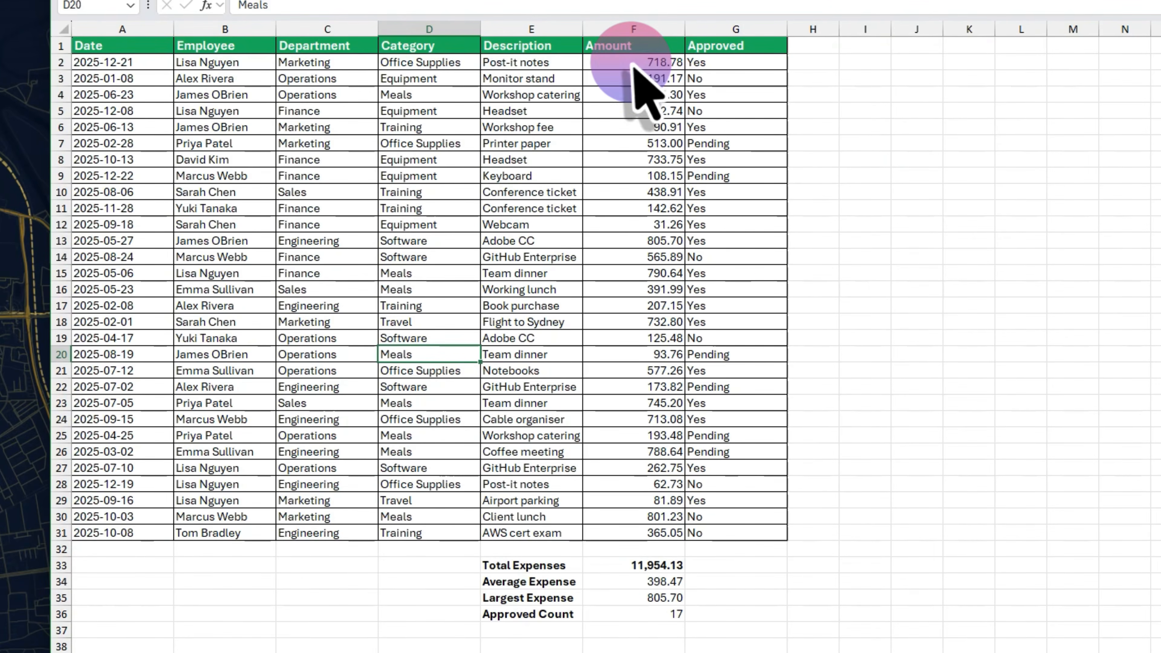
pyautogui.moveTo(632, 64); pyautogui.dragTo(664, 537)
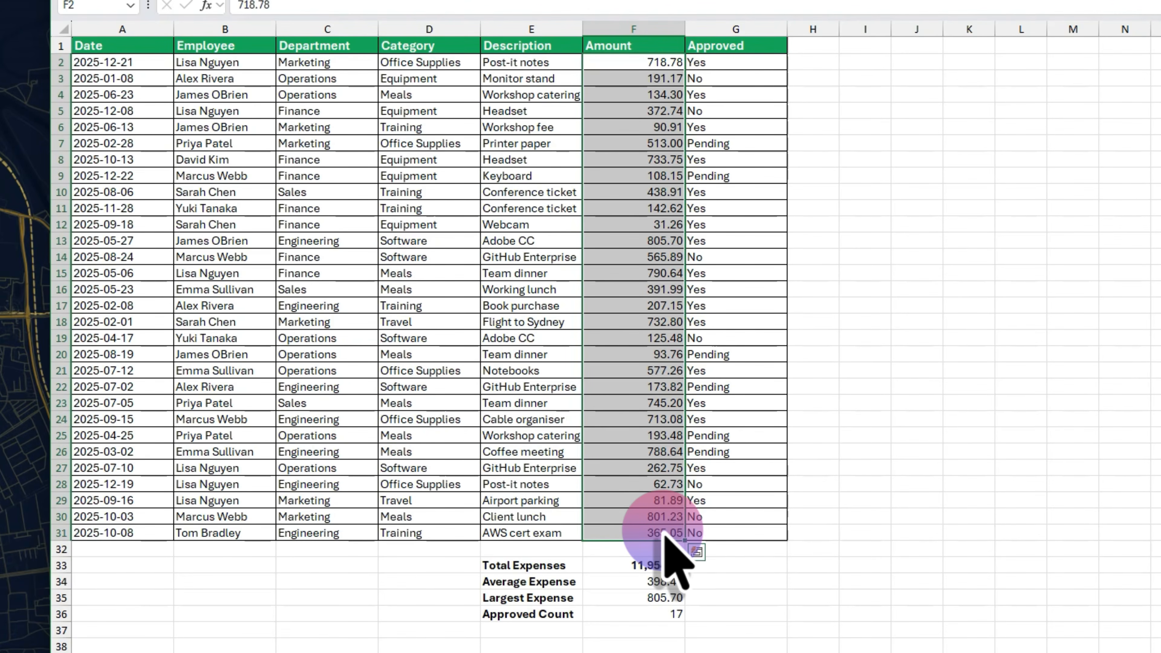
pyautogui.click(634, 553)
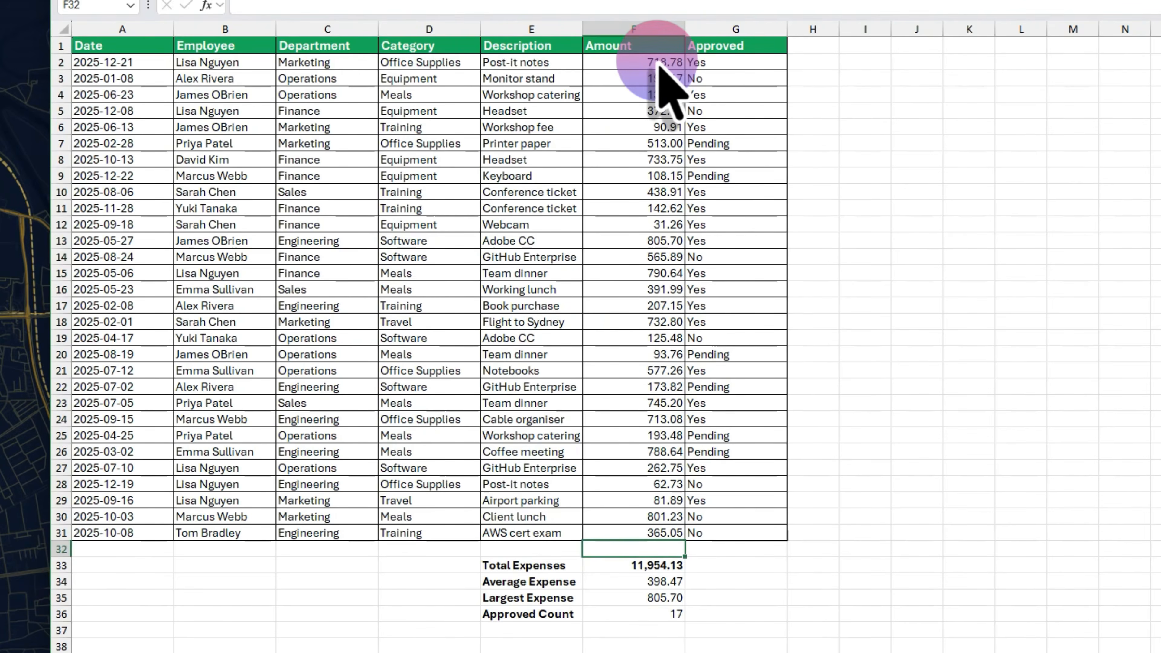
pyautogui.moveTo(658, 64); pyautogui.dragTo(668, 530)
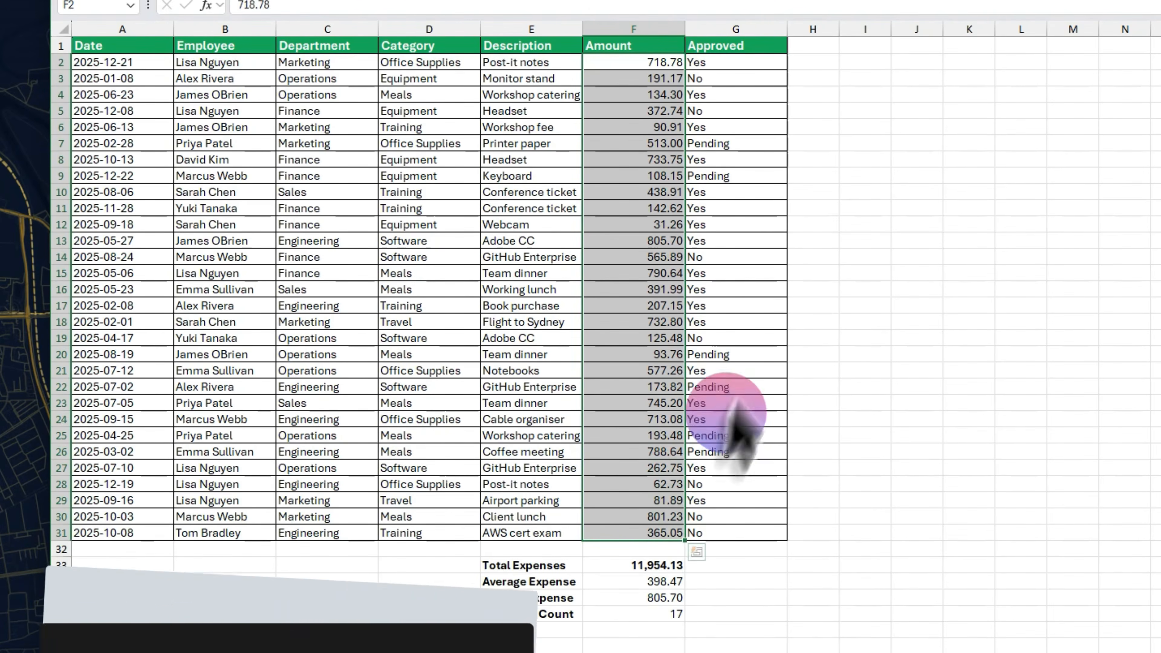
pyautogui.click(800, 276)
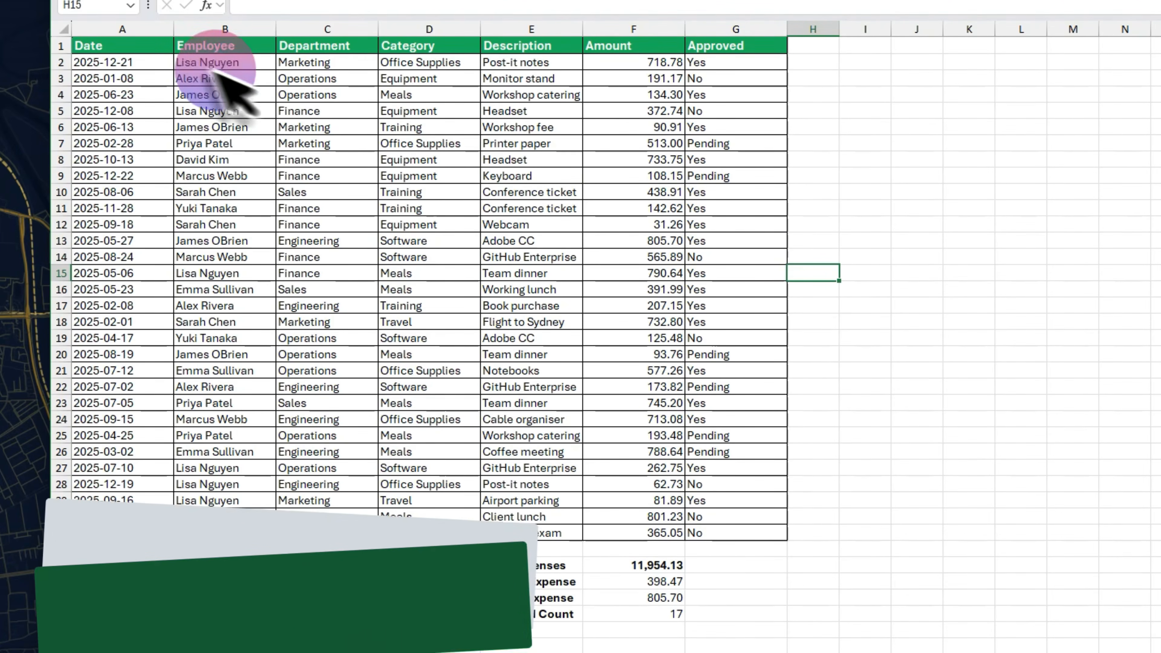
# Step: Convert the expense data in A1:G31 into a table with headers
pyautogui.moveTo(145, 45); pyautogui.dragTo(745, 533)
pyautogui.hotkey('ctrl', 't')
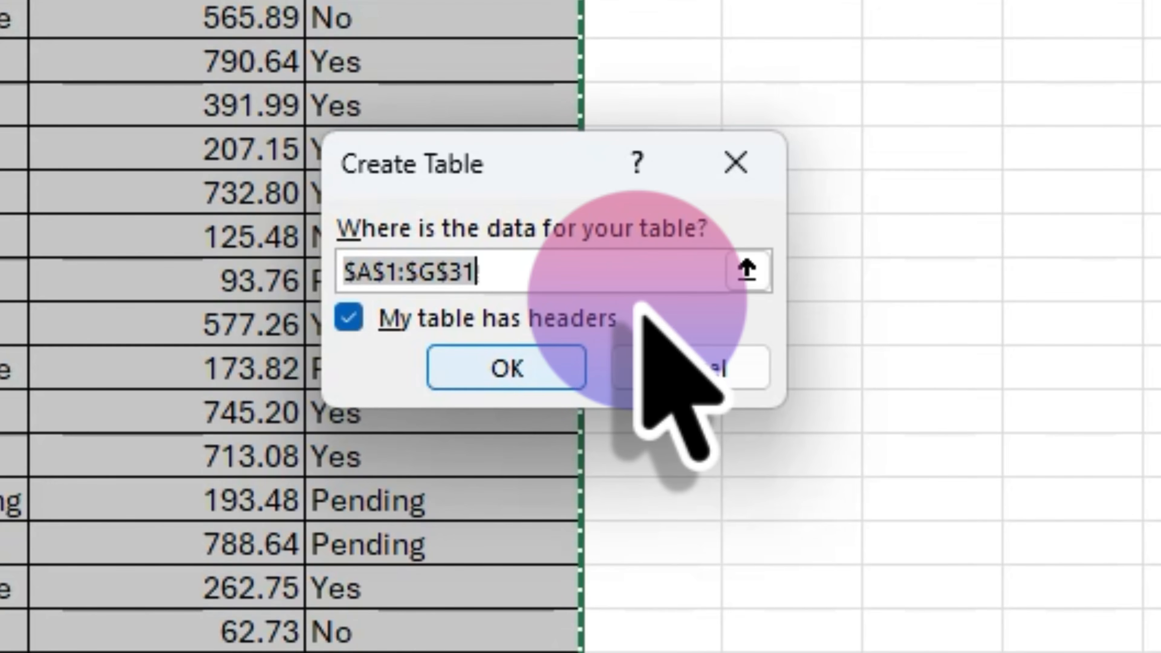
pyautogui.click(531, 362)
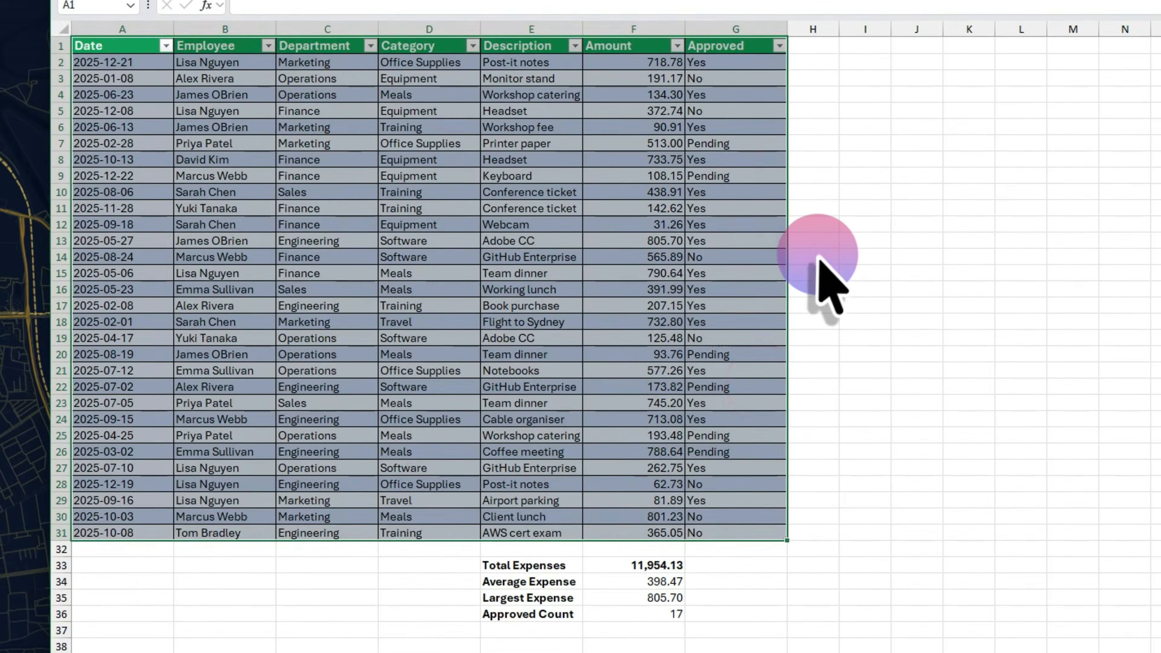
pyautogui.click(817, 258)
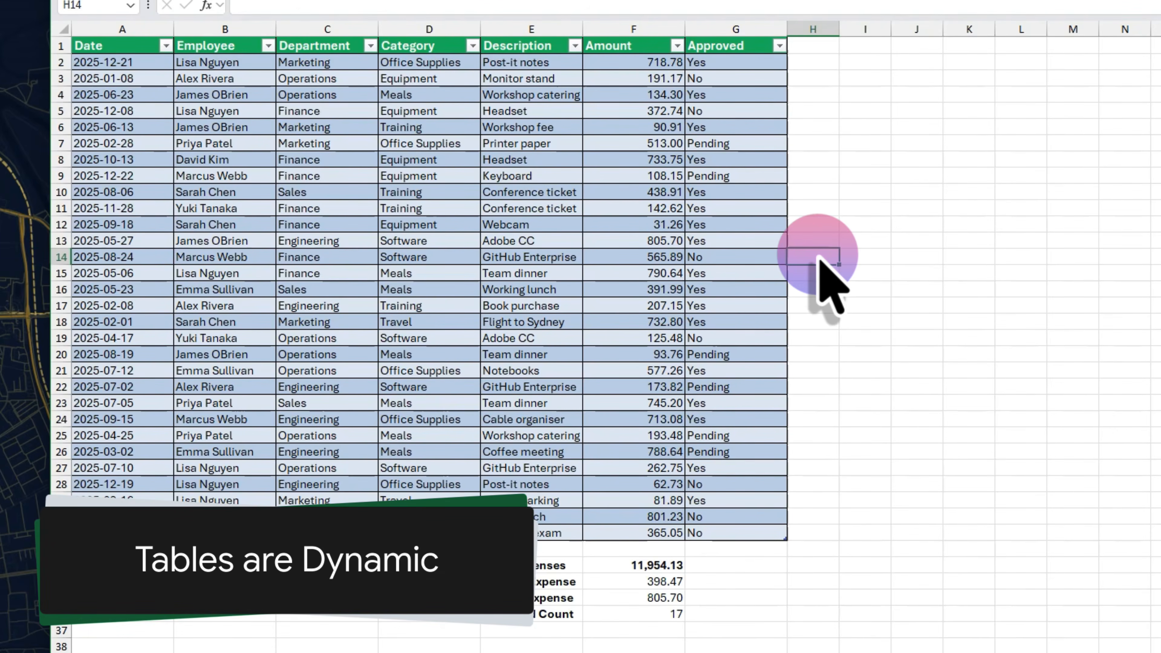
# Step: Select the empty cell F32 below the Amount column and minimize the workbook window
pyautogui.click(649, 546)
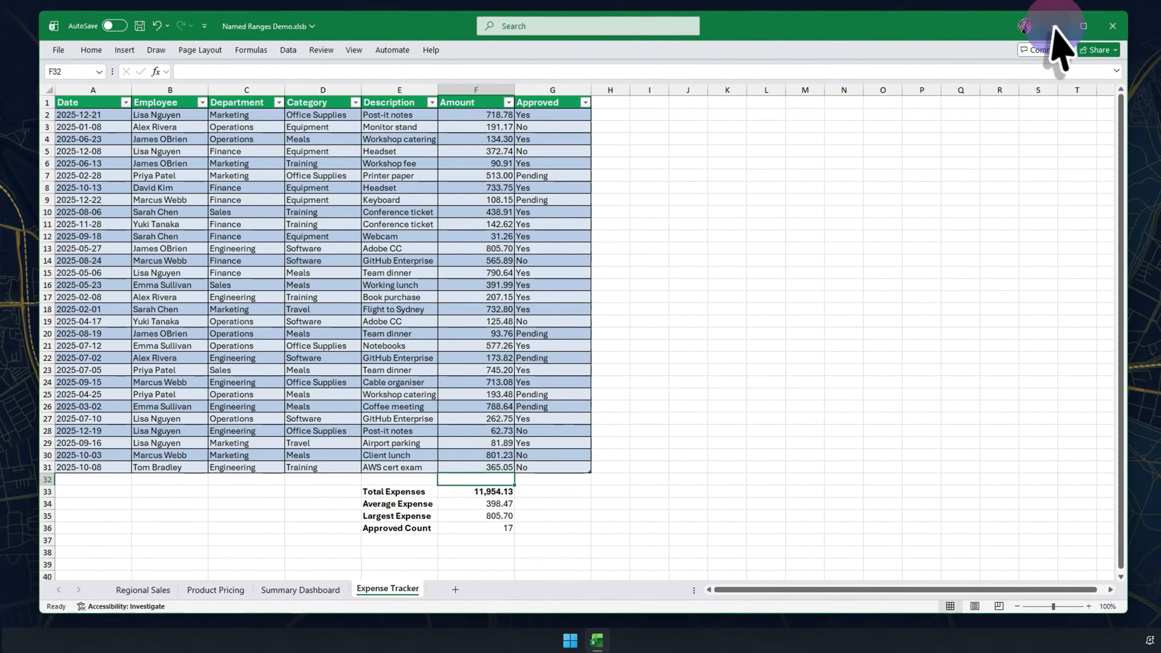
pyautogui.click(1051, 27)
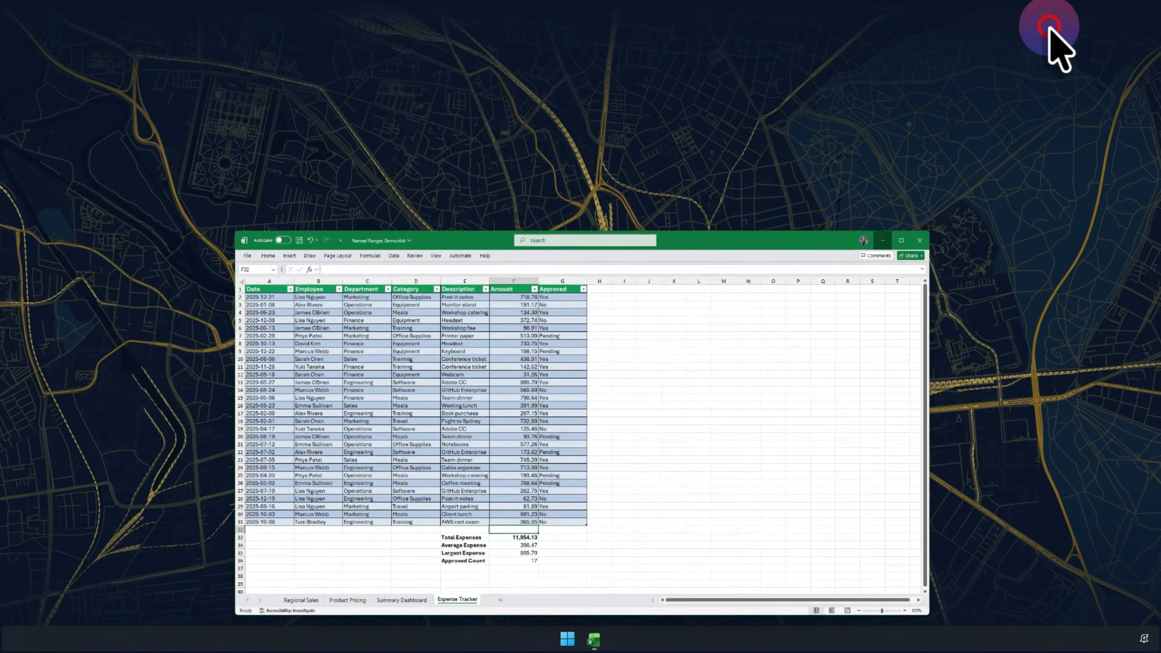